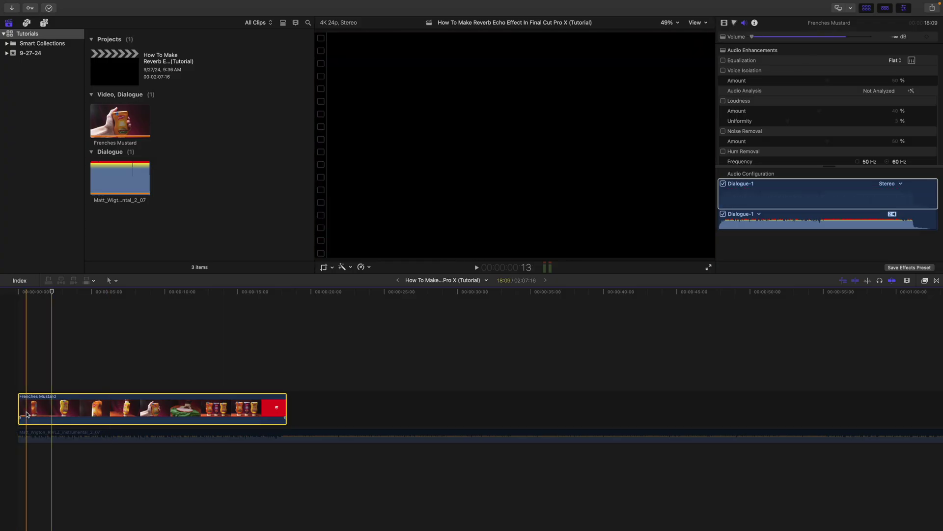
# Step: Play the mustard ad from the start to review the music clip against the video
pyautogui.click(25, 435)
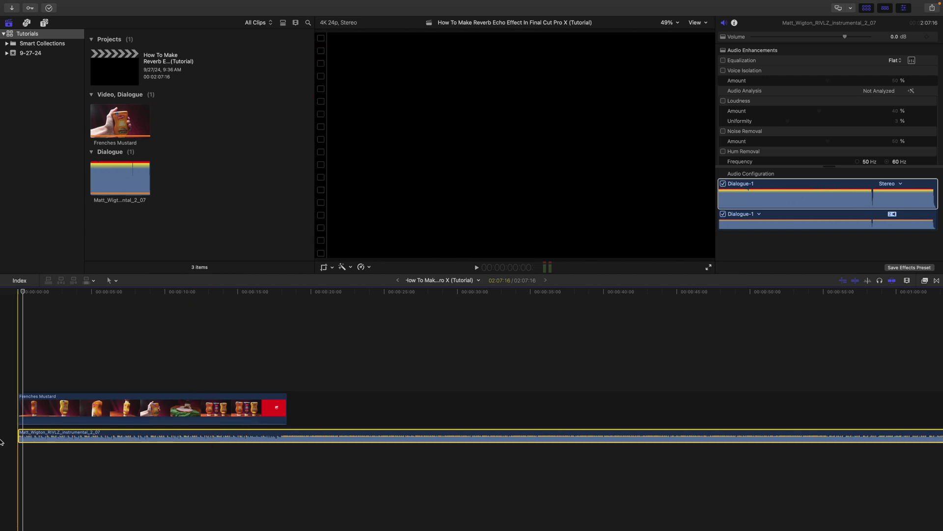
pyautogui.click(2, 417)
pyautogui.press('space')
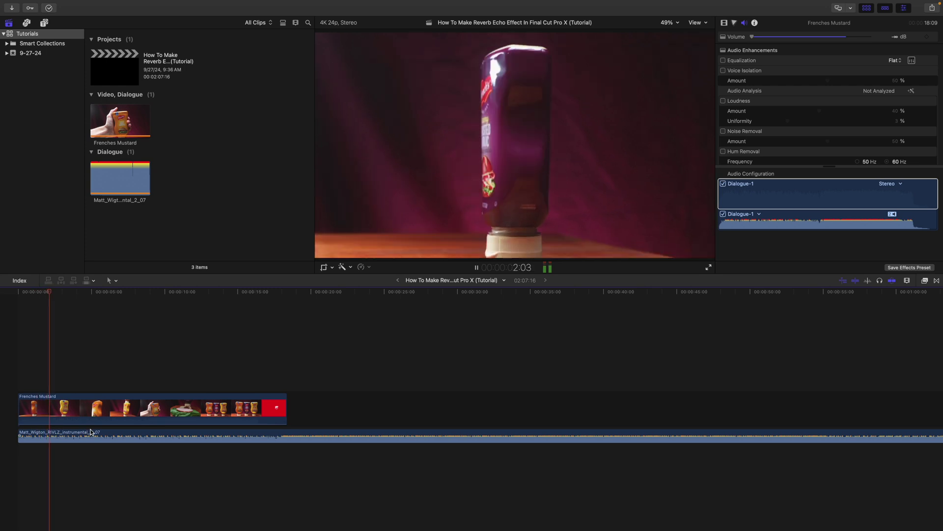
pyautogui.press('super+equal')
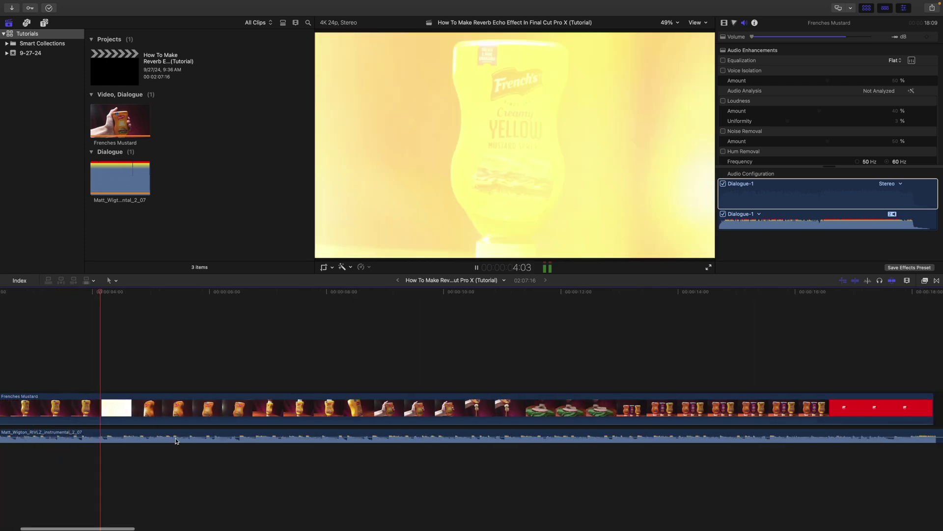
pyautogui.press('super+minus')
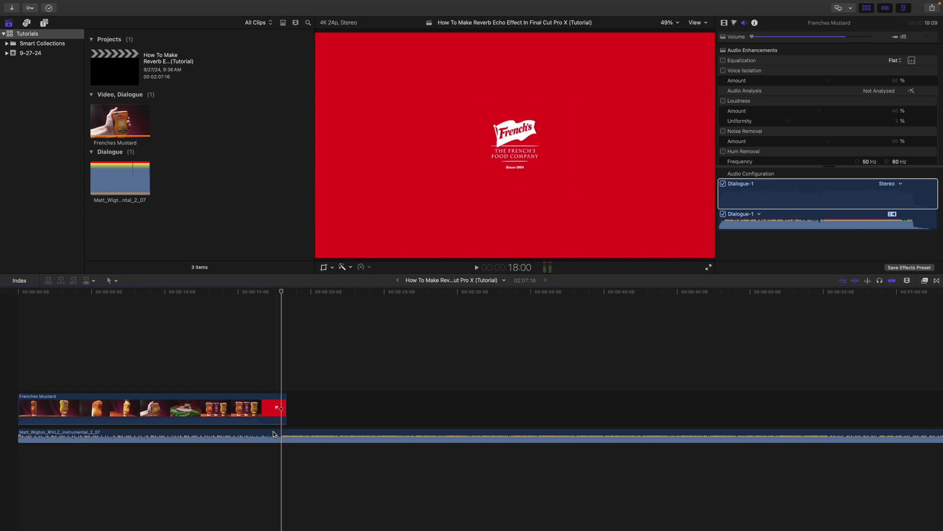
# Step: Replay the logo cut, select the music clip, and park the playhead just before the logo
pyautogui.click(258, 433)
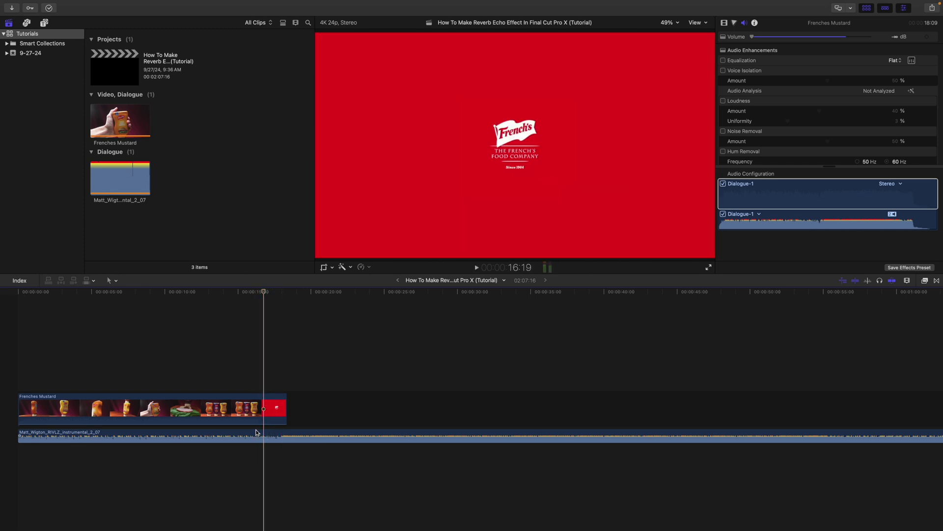
pyautogui.click(256, 432)
pyautogui.click(263, 438)
pyautogui.scroll(2, 264, 442)
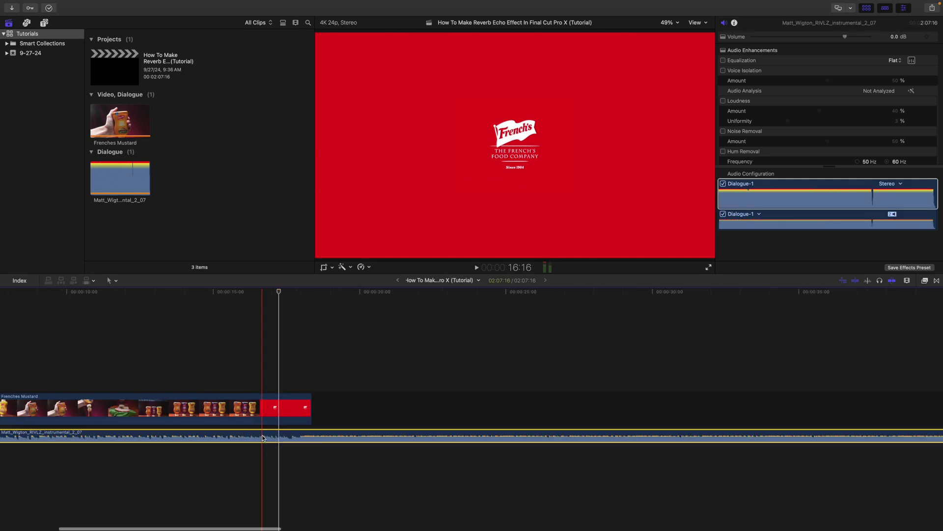
pyautogui.scroll(3, 263, 445)
pyautogui.scroll(3, 262, 448)
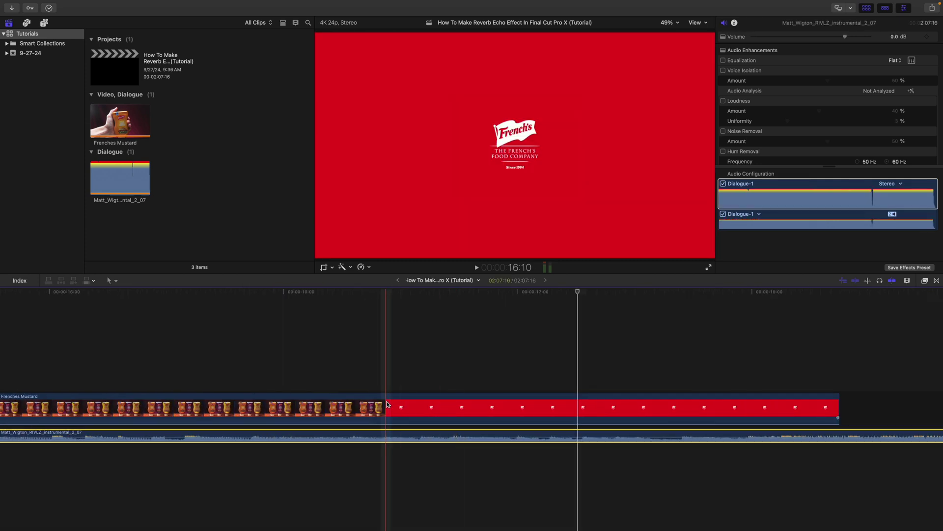
pyautogui.press('space')
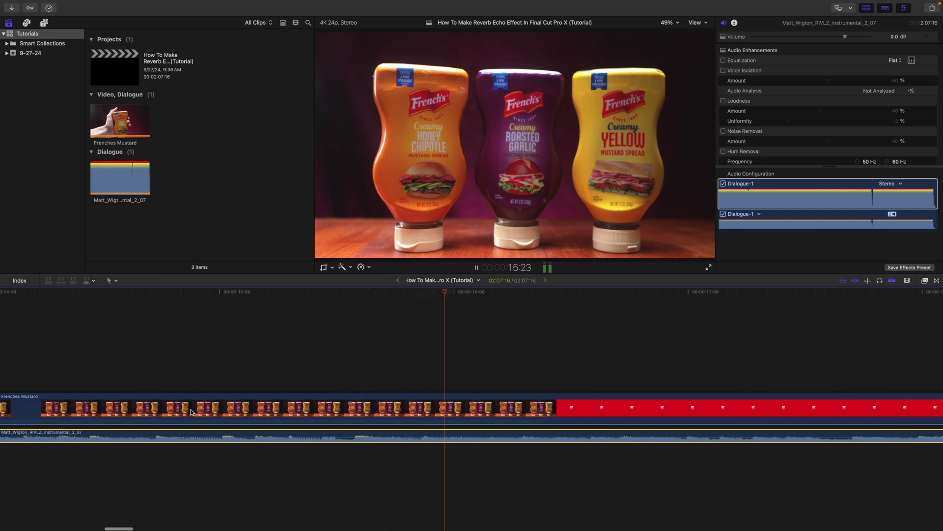
pyautogui.press('space')
pyautogui.hscroll(2, 293, 410)
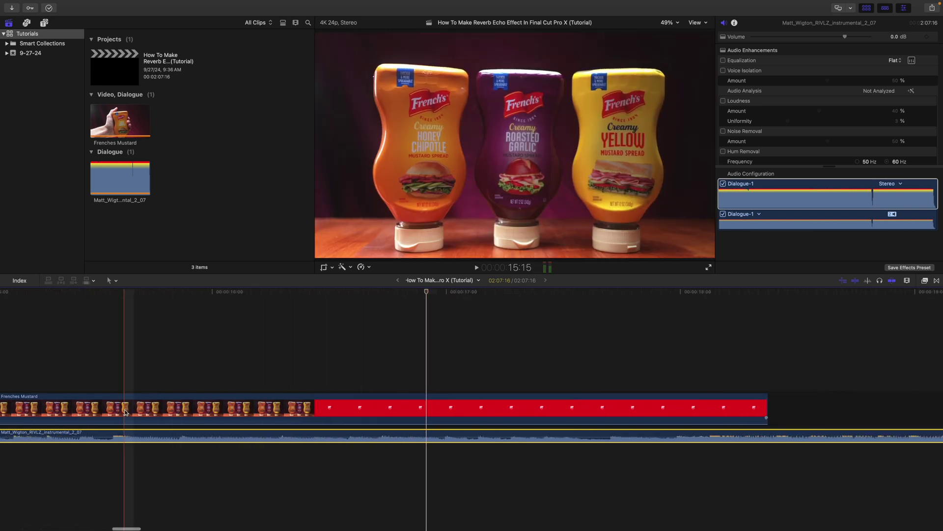
pyautogui.click(88, 381)
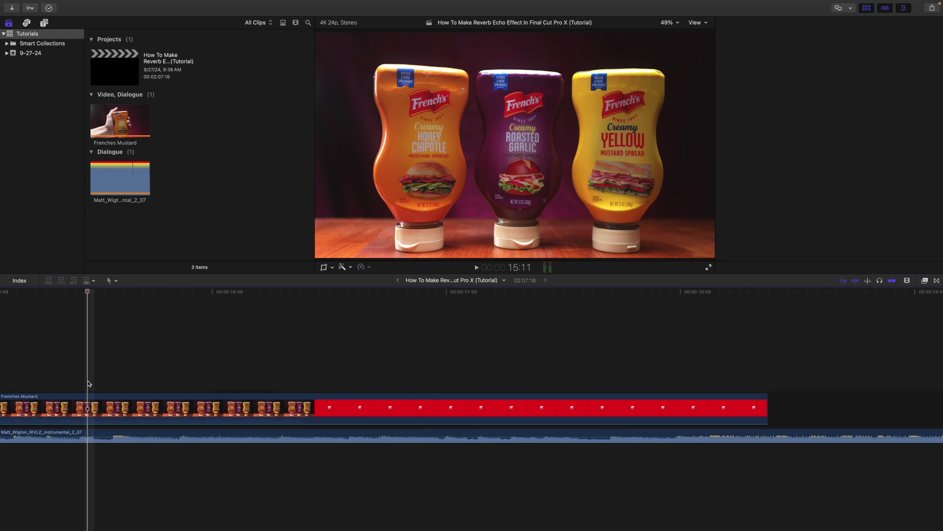
pyautogui.press('space')
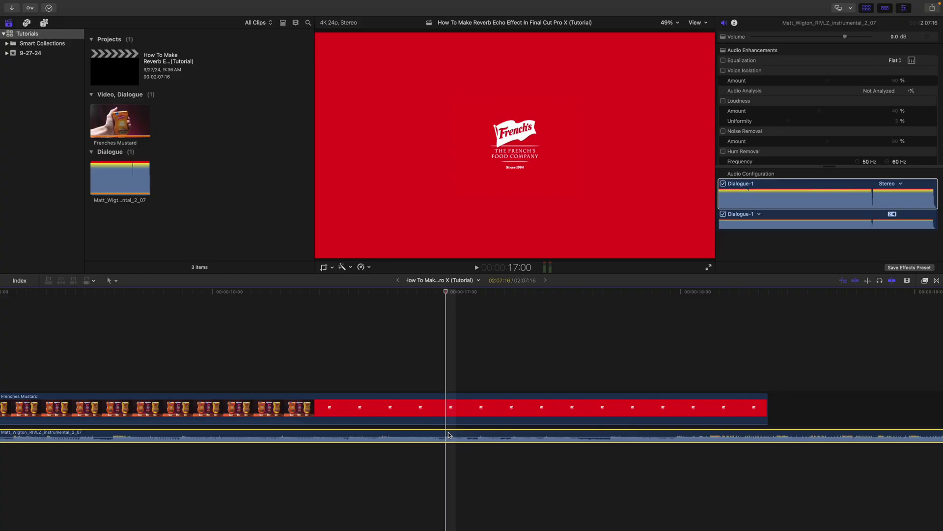
# Step: Add a Hold at the logo and shorten it so the music ends with the video clip
pyautogui.hotkey('shift', 'h')
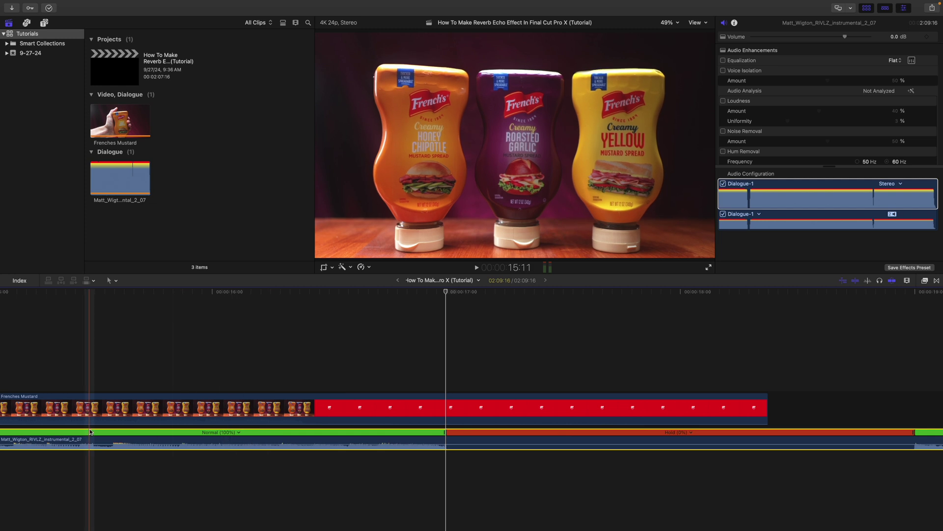
pyautogui.press('space')
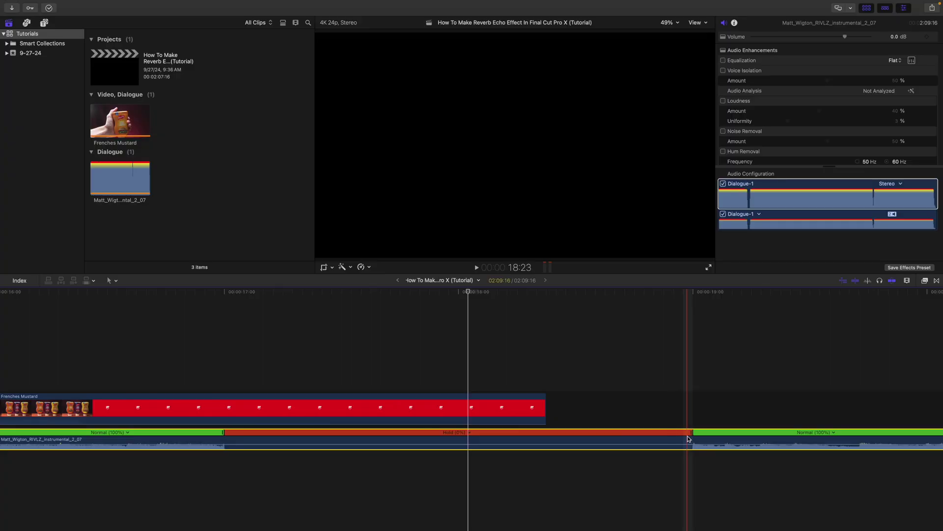
pyautogui.moveTo(691, 435)
pyautogui.mouseDown()
pyautogui.moveTo(522, 435)
pyautogui.moveTo(551, 431)
pyautogui.mouseUp()
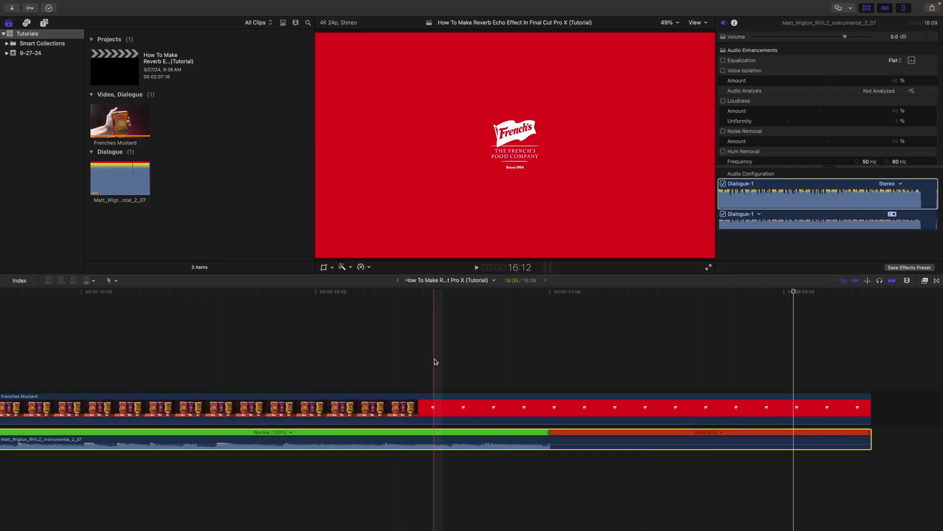
pyautogui.click(485, 368)
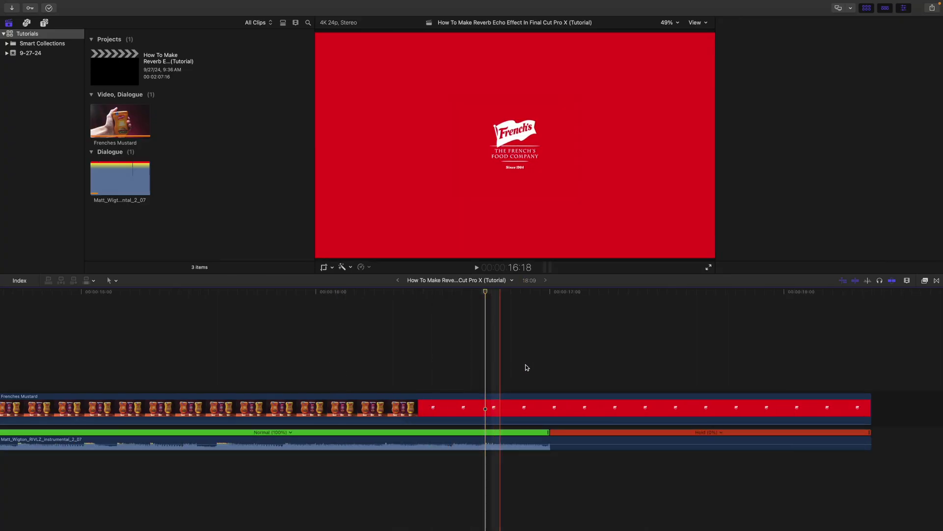
pyautogui.click(525, 419)
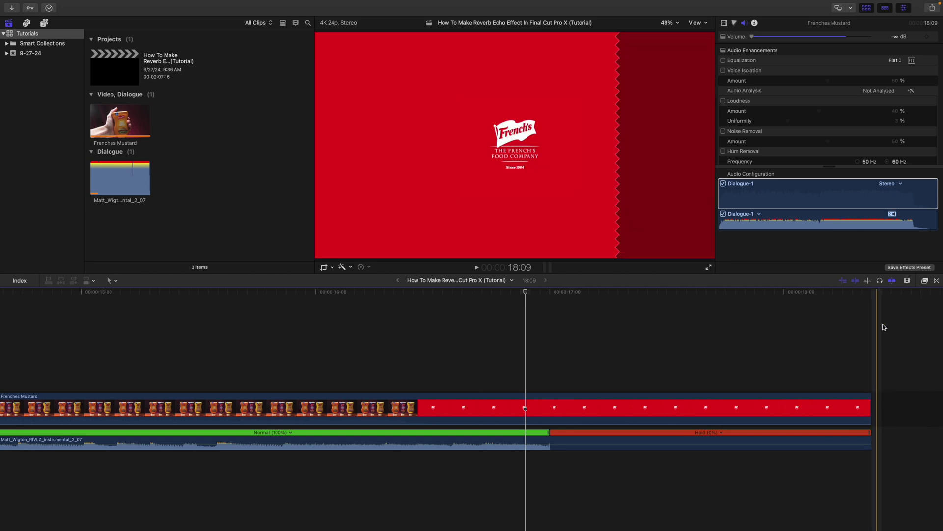
# Step: Drag the Cathedral 2 reverb from the Effects browser onto the held music clip
pyautogui.click(925, 281)
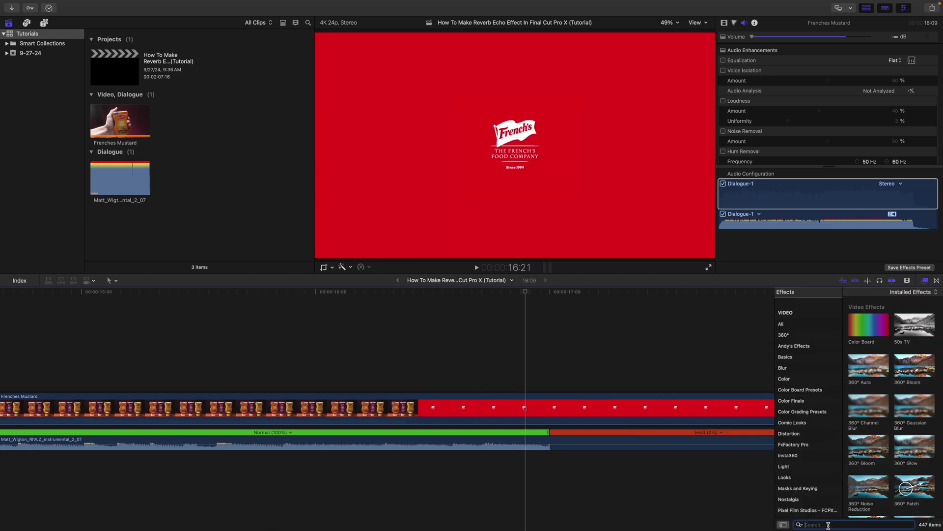
pyautogui.write('cath')
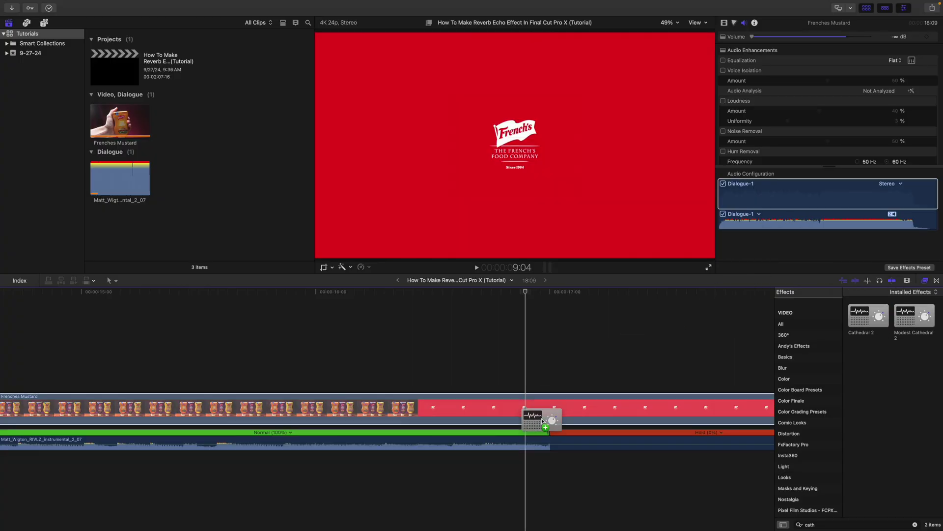
pyautogui.moveTo(921, 326); pyautogui.dragTo(542, 440)
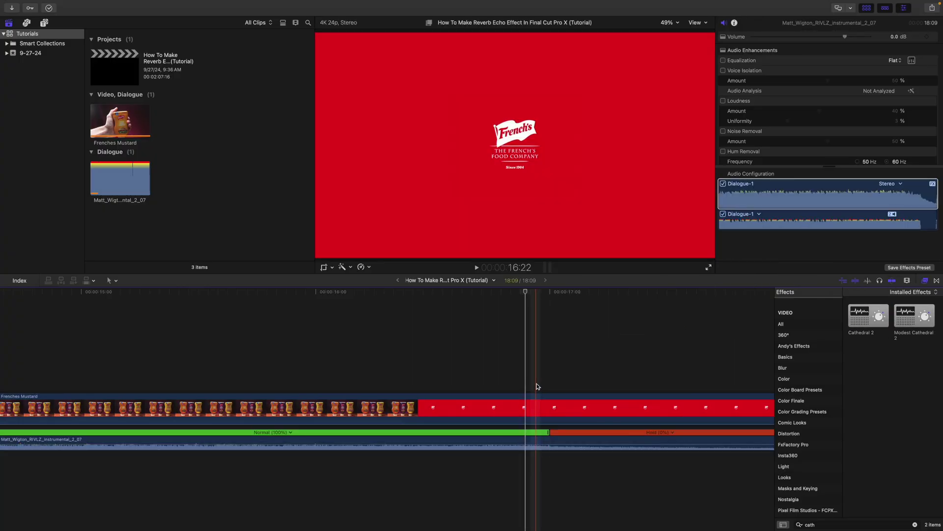
pyautogui.click(471, 384)
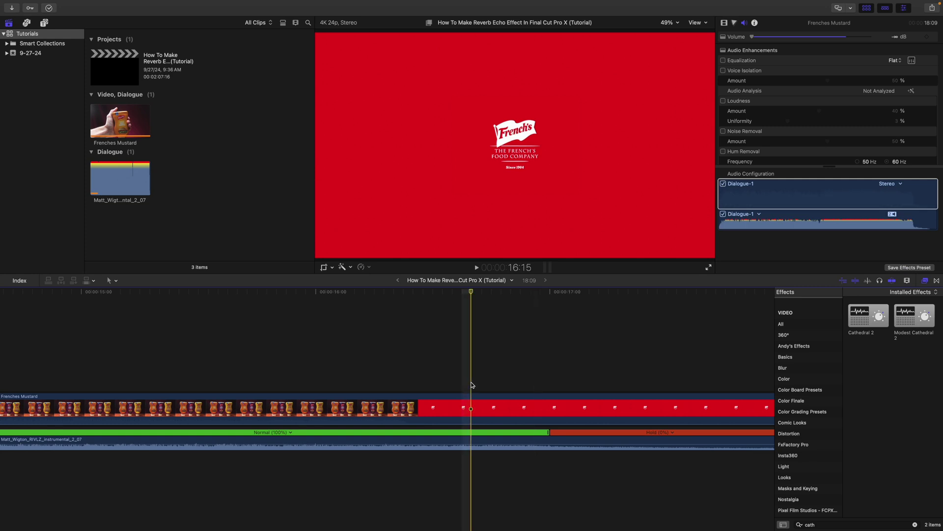
# Step: Replay the edit, then select the music clip to show Cathedral 2 Amount at 50.0
pyautogui.press('super+minus')
pyautogui.click(96, 391)
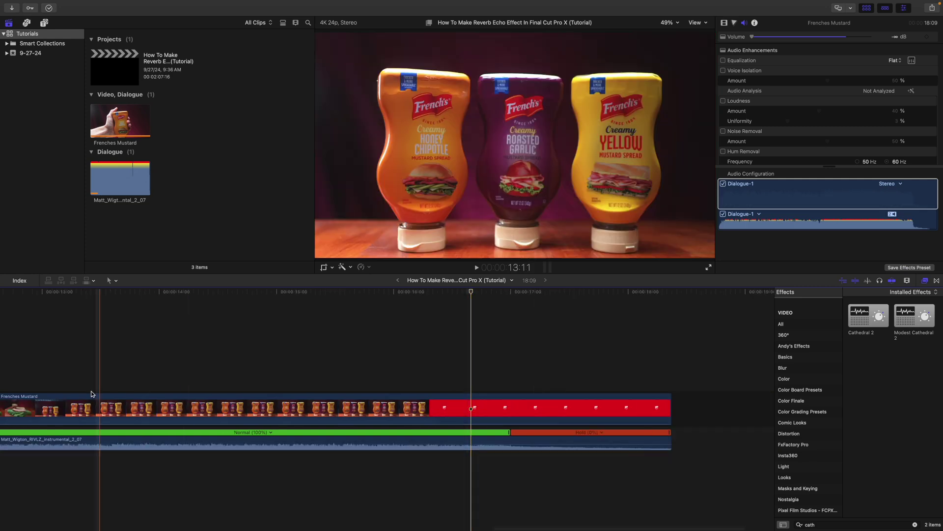
pyautogui.press('space')
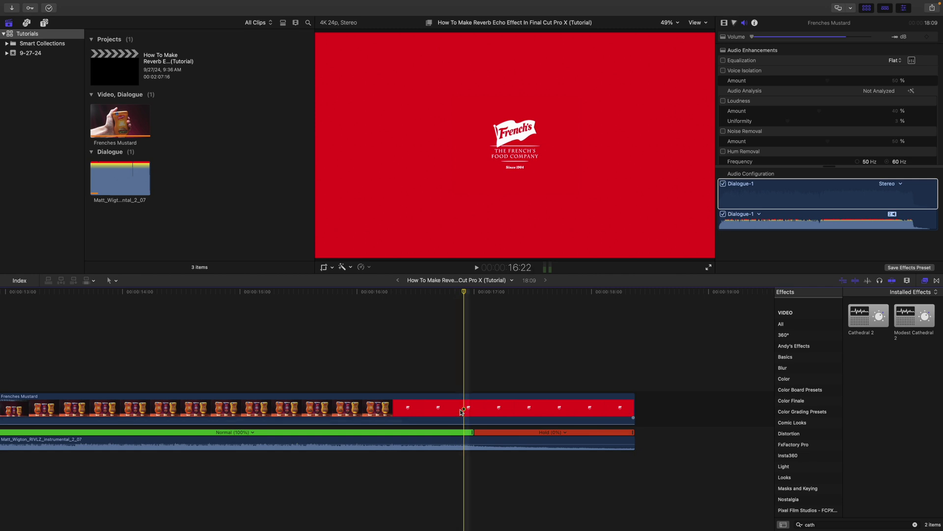
pyautogui.press('super+equal')
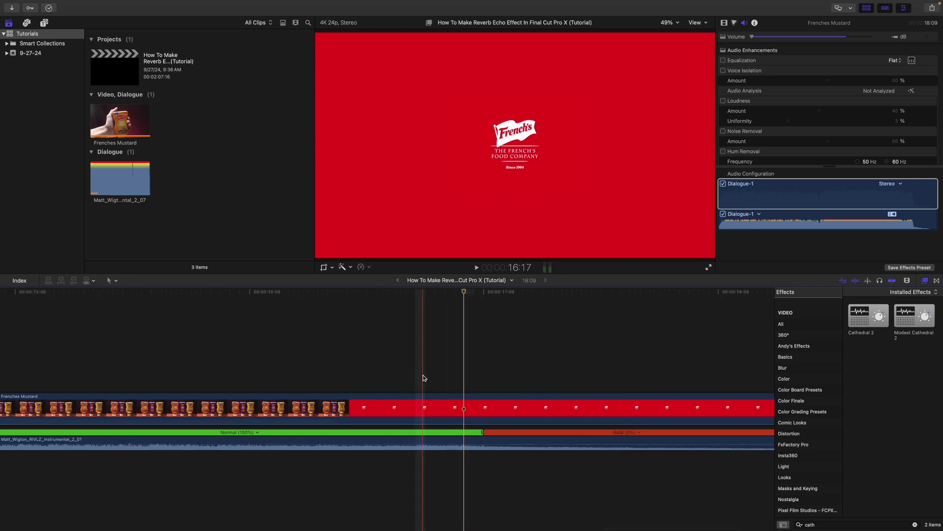
pyautogui.click(422, 437)
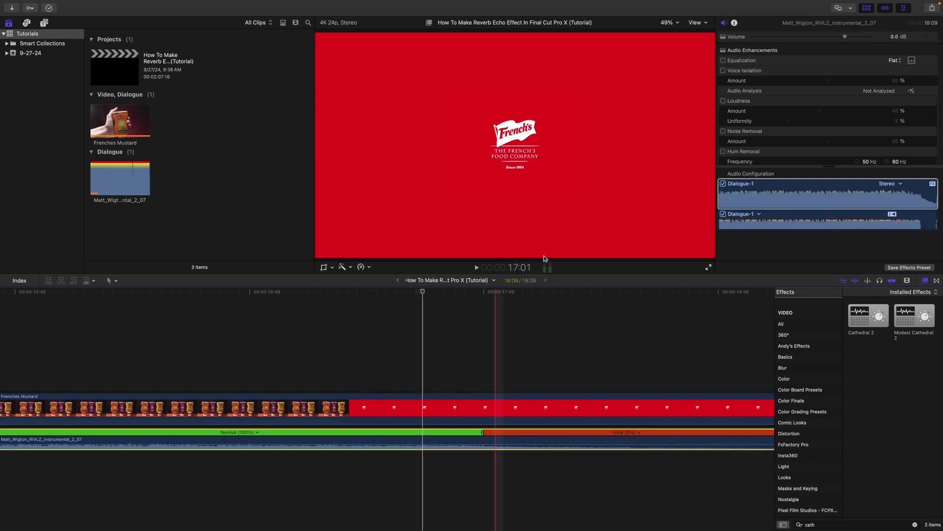
pyautogui.scroll(-5, 771, 147)
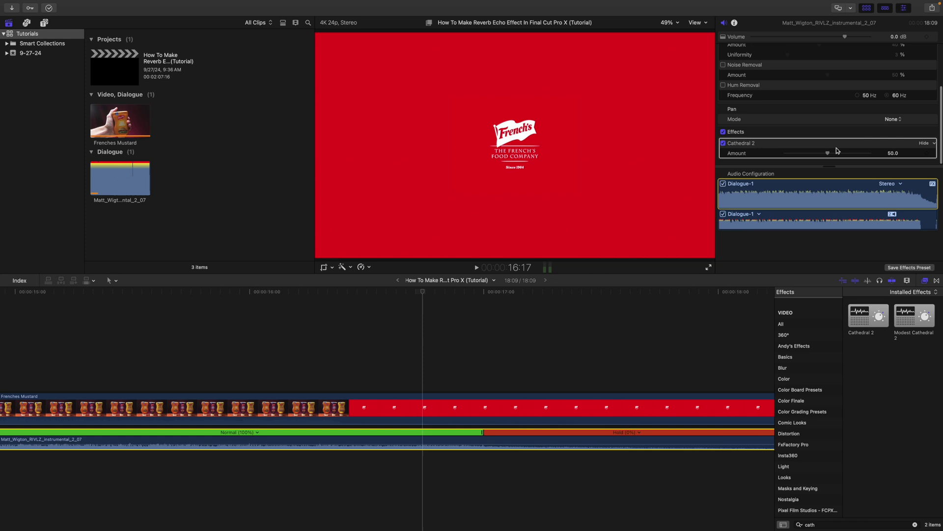
# Step: Keyframe Cathedral 2 Amount at 0, then at 50 where the music hold begins
pyautogui.click(928, 154)
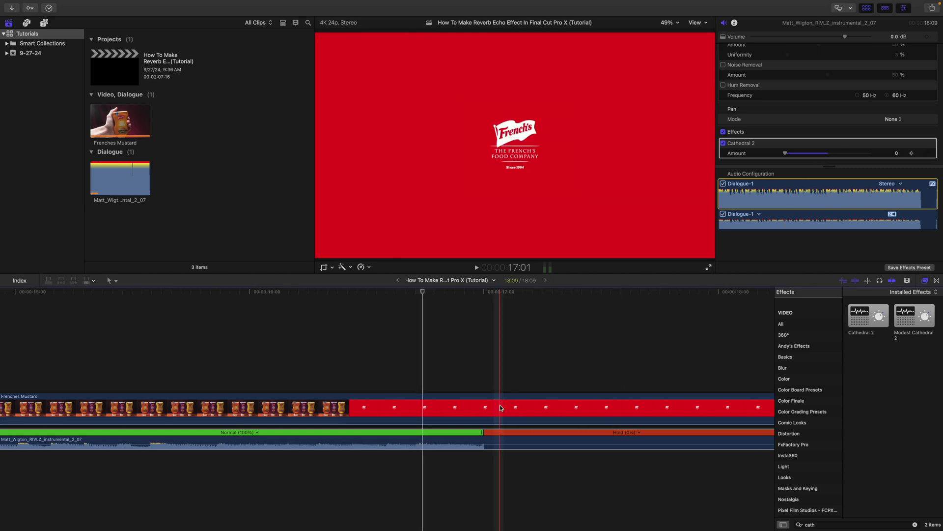
pyautogui.click(480, 372)
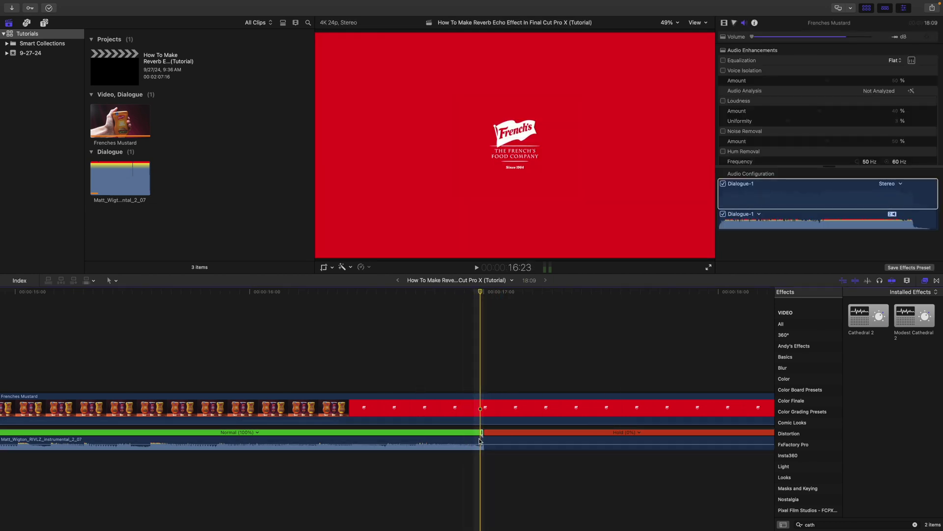
pyautogui.scroll(-5, 788, 141)
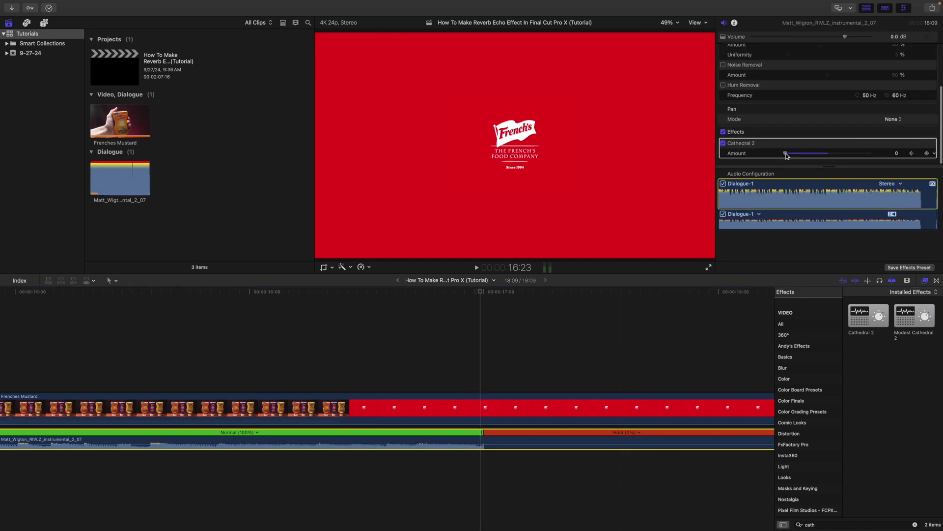
pyautogui.click(786, 155)
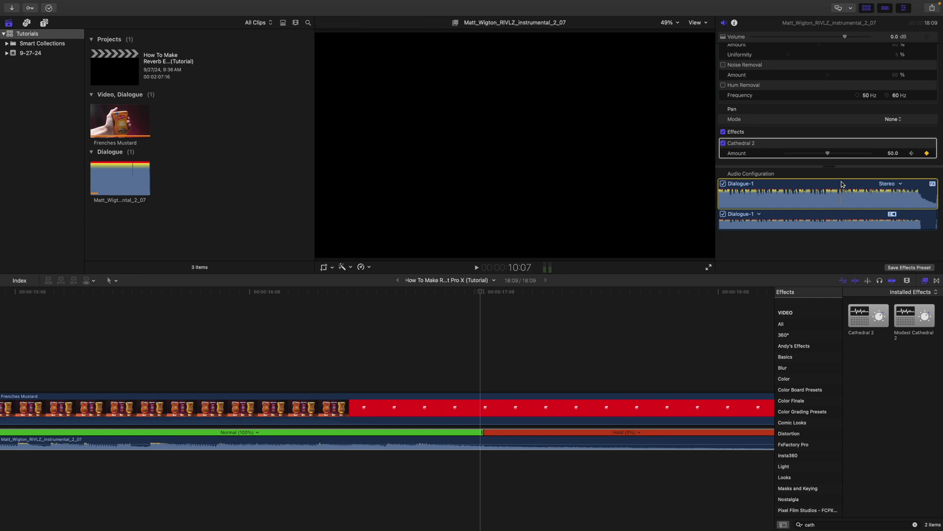
pyautogui.hscroll(-5, 418, 433)
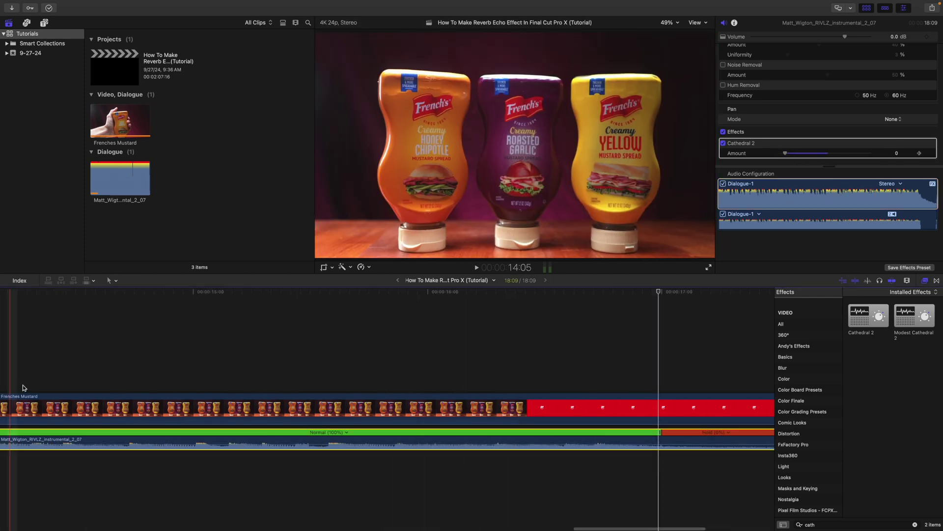
# Step: Use Show Audio Animation on the music clip to display the Cathedral 2: Amount lane
pyautogui.rightClick(465, 441)
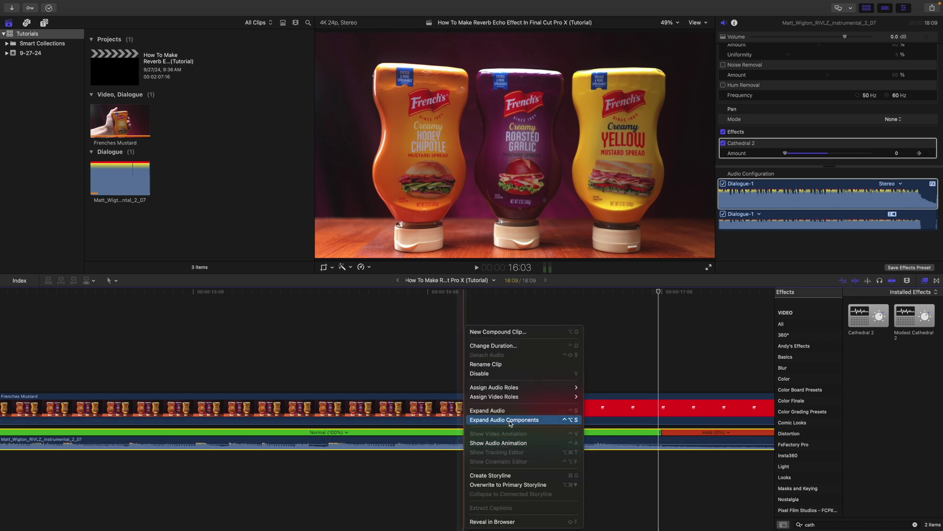
pyautogui.click(514, 443)
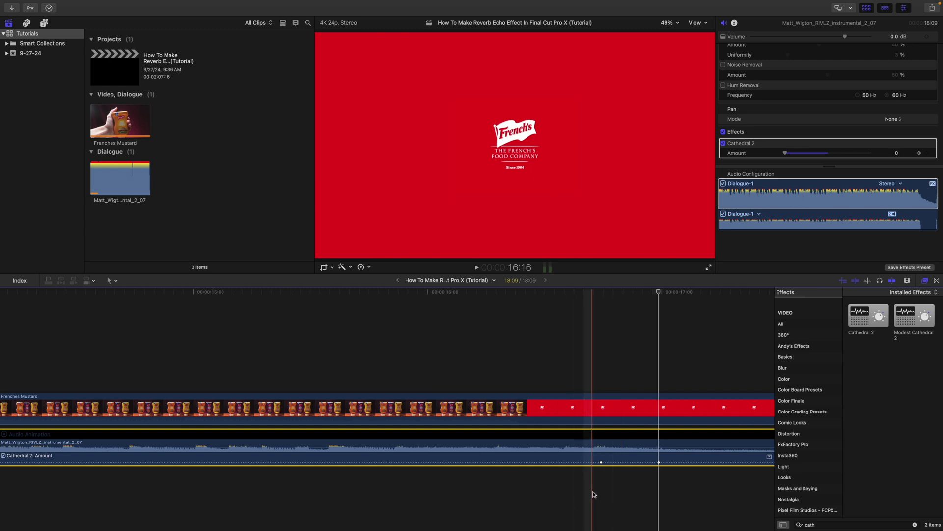
pyautogui.hscroll(3, 615, 452)
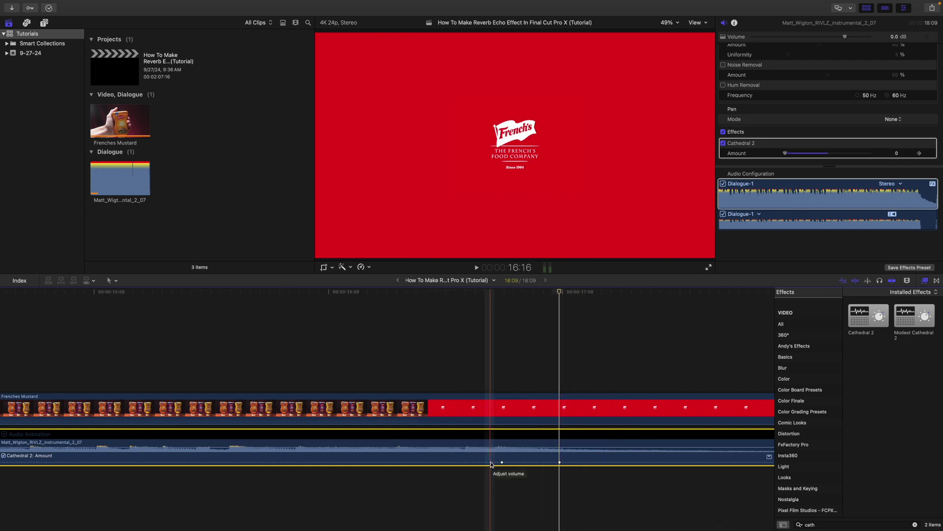
pyautogui.press('super+minus')
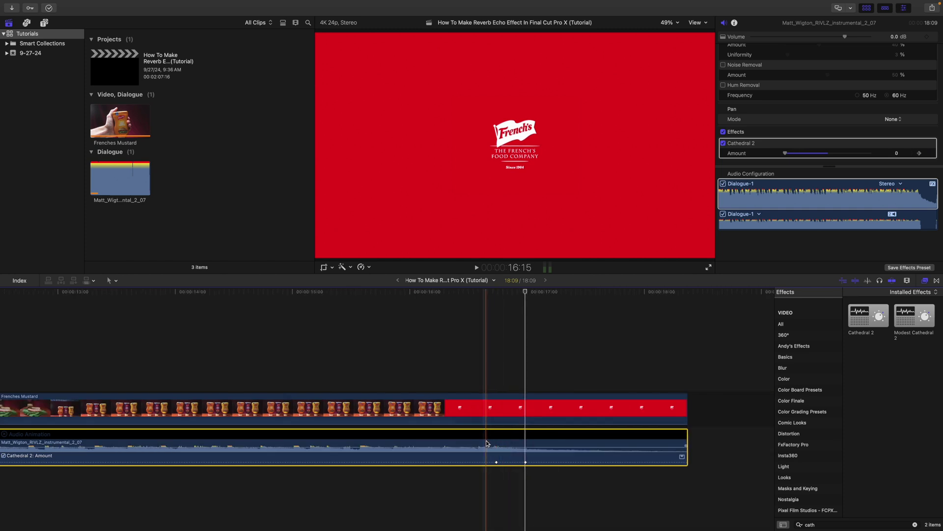
pyautogui.press('super+r')
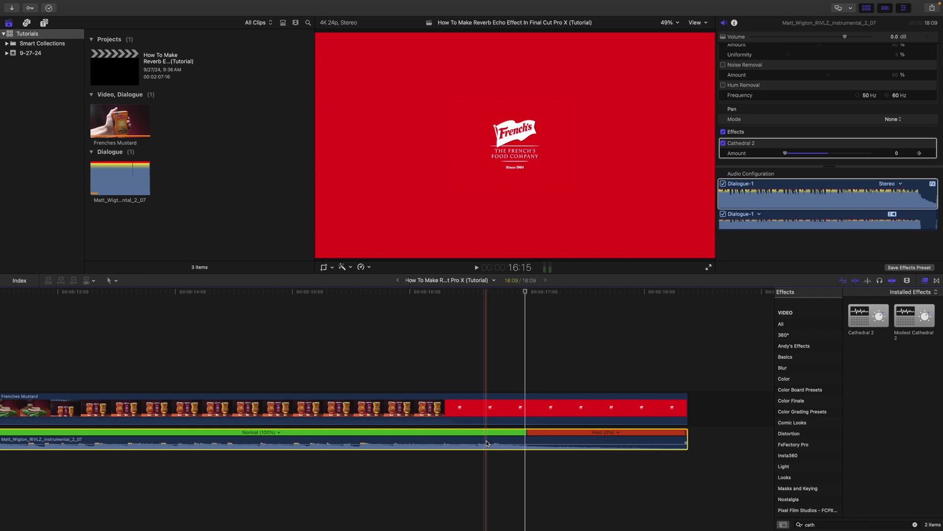
pyautogui.rightClick(486, 443)
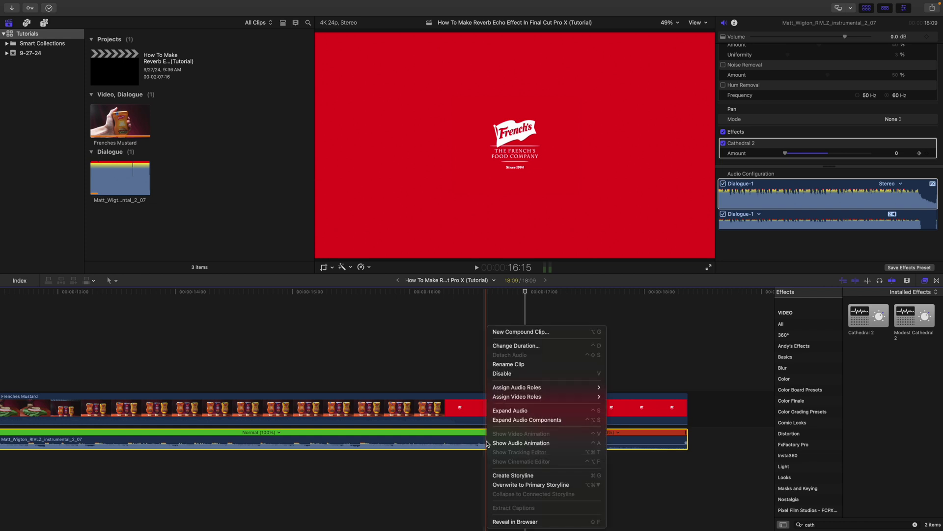
pyautogui.click(526, 443)
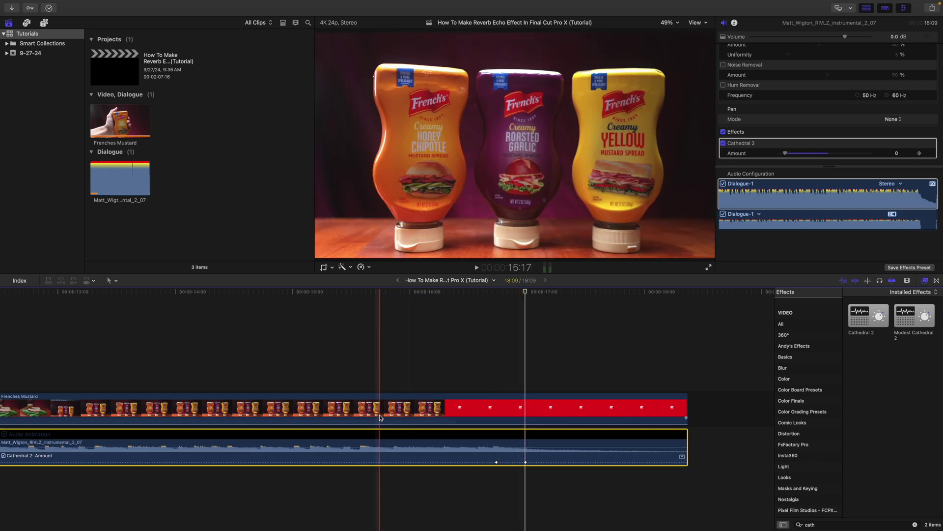
pyautogui.hscroll(-3, 197, 414)
pyautogui.hscroll(-5, 44, 405)
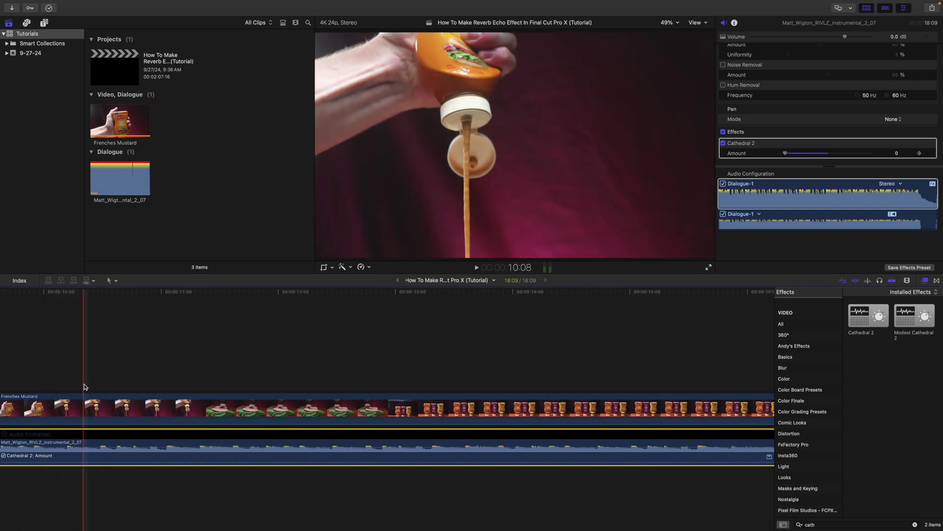
# Step: Play the ending to hear the reverb swell into the logo card
pyautogui.press('space')
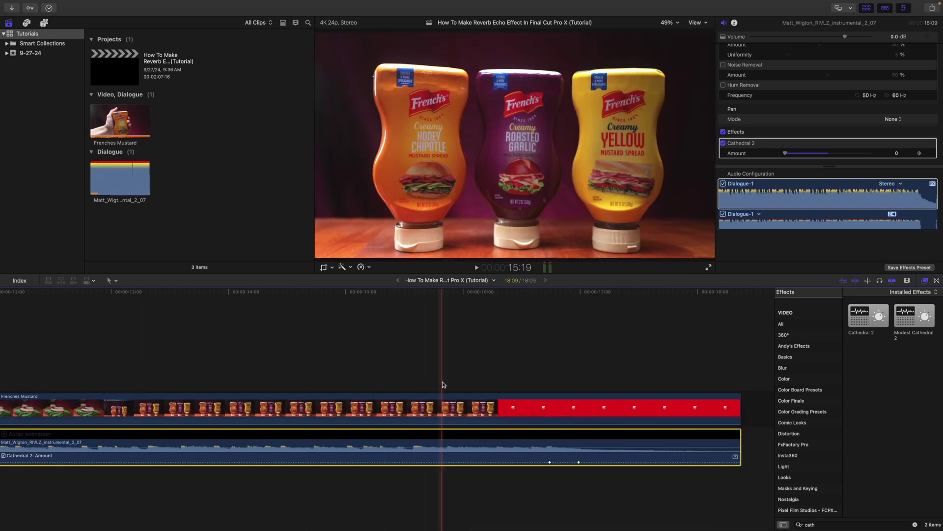
pyautogui.press('space')
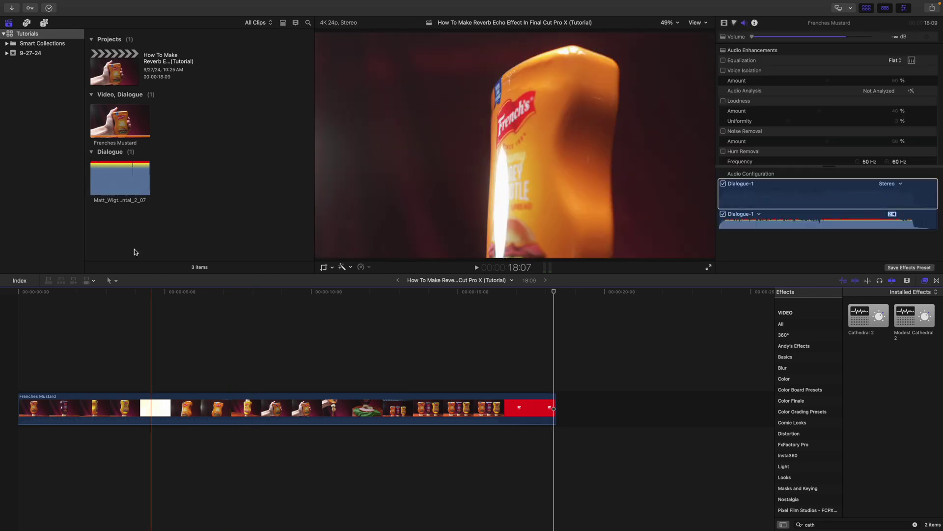
# Step: Place the full instrumental track under the Frenches Mustard video at the project start
pyautogui.moveTo(137, 403); pyautogui.dragTo(134, 443)
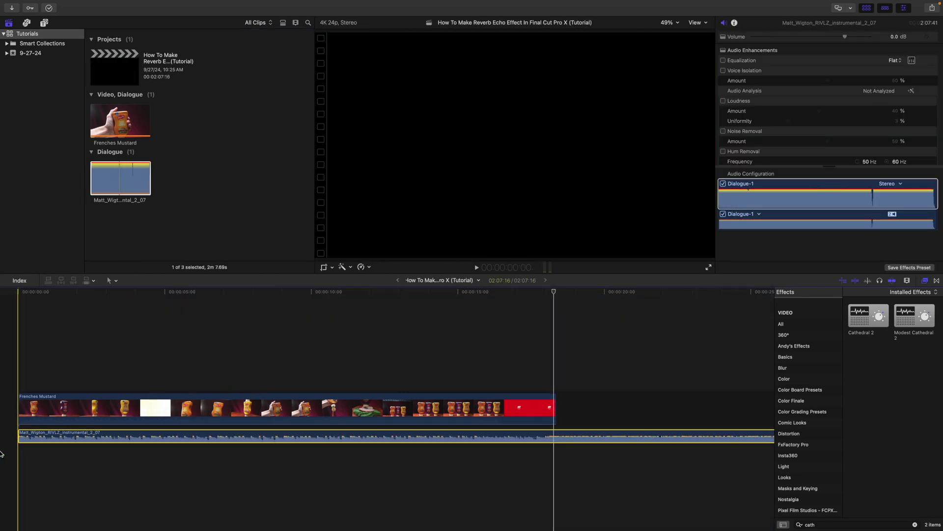
pyautogui.press('super+minus')
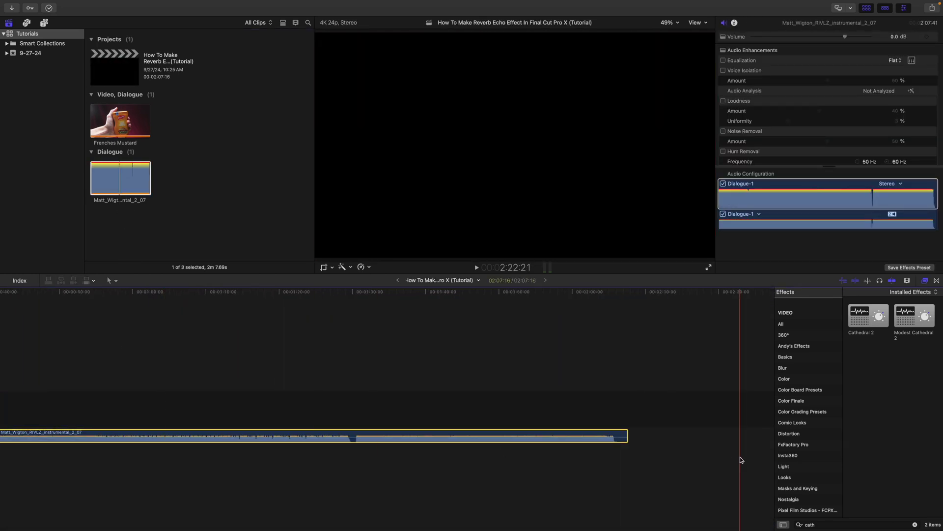
pyautogui.click(600, 413)
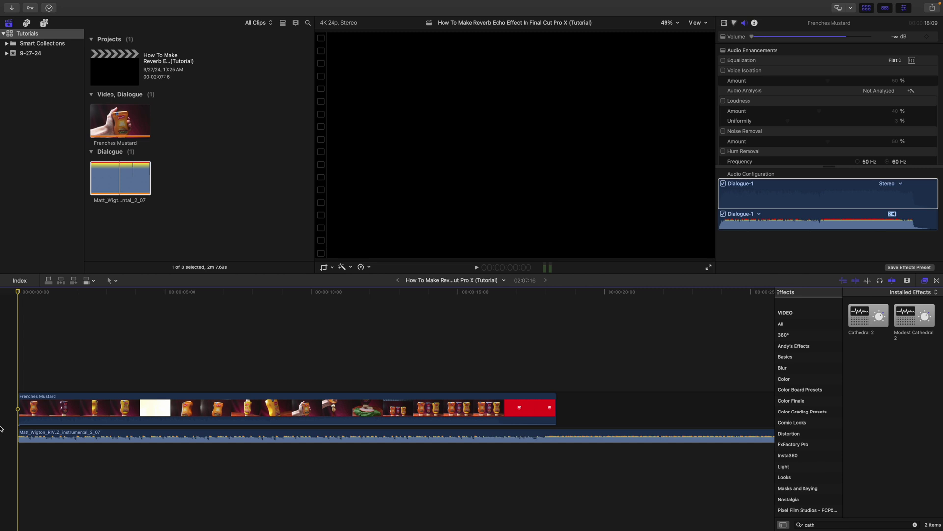
# Step: Play the edit and blade the music clip at about eight seconds
pyautogui.press('space')
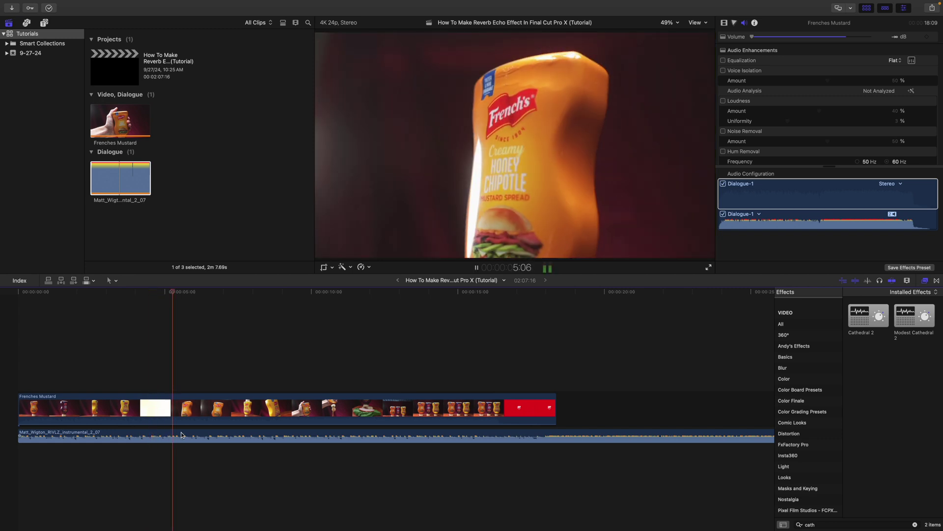
pyautogui.hscroll(3, 180, 432)
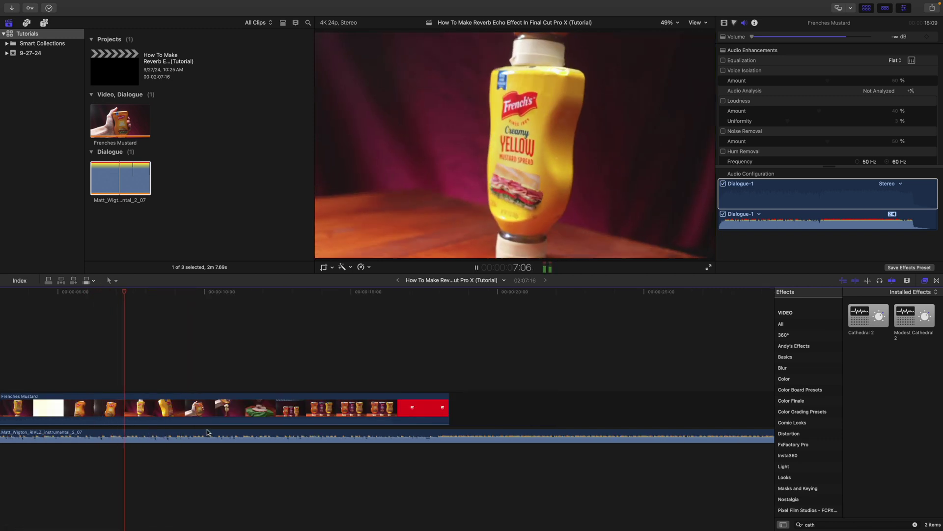
pyautogui.press('space')
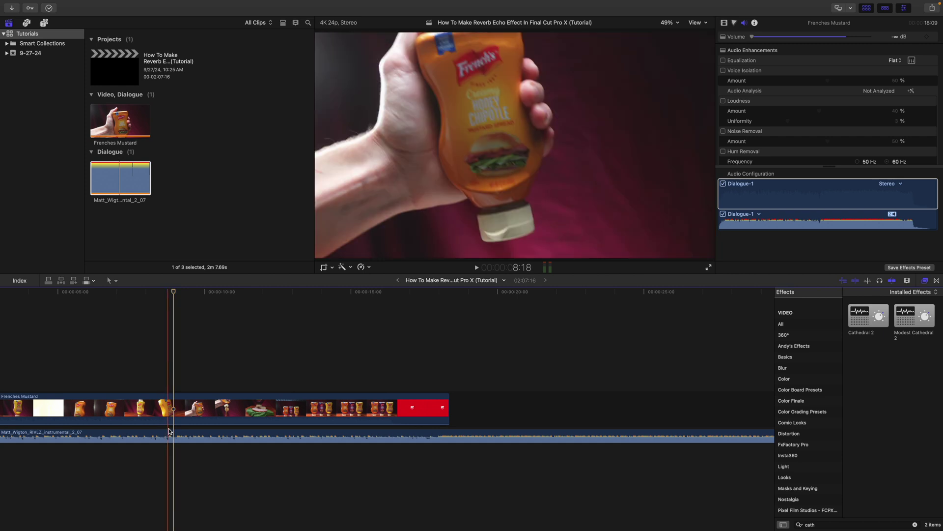
pyautogui.click(168, 433)
pyautogui.press('super+b')
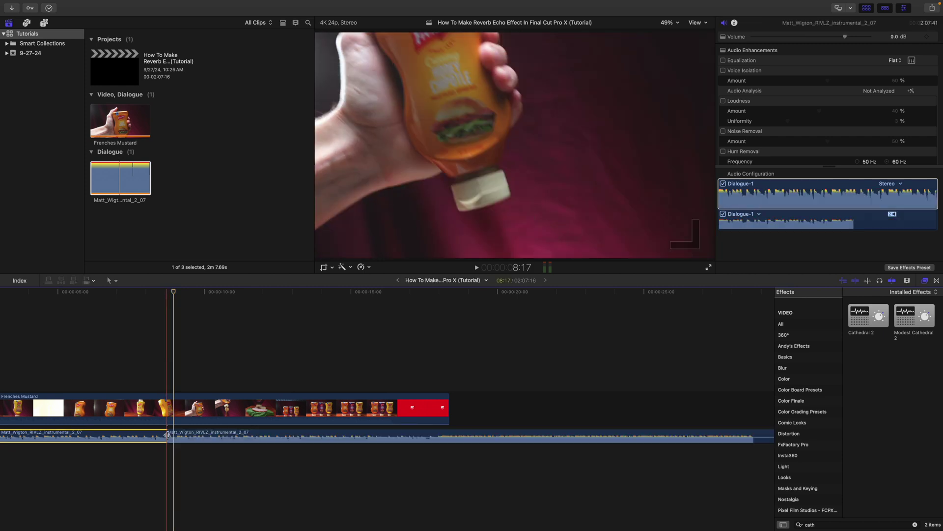
# Step: Trim the second piece to the song's last ten seconds and move it to about 10 seconds
pyautogui.press('super+minus')
pyautogui.press('super+minus')
pyautogui.press('super+minus')
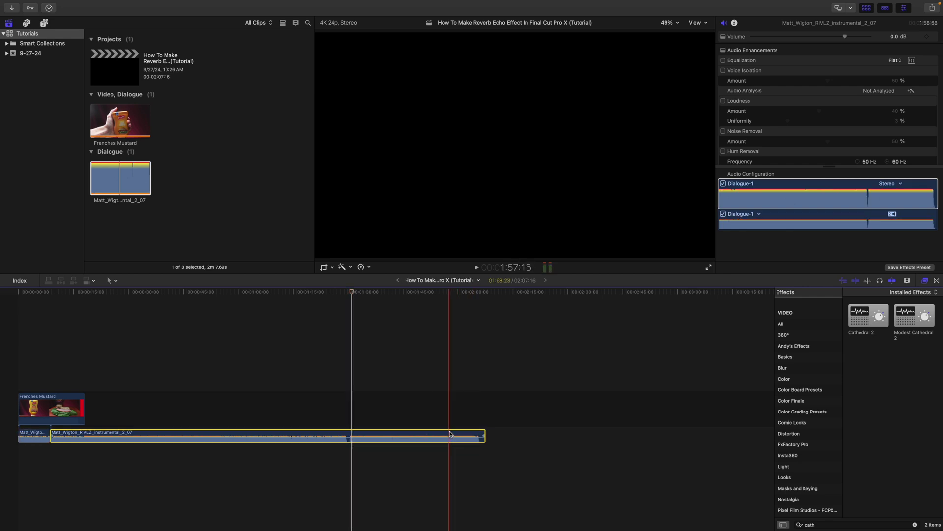
pyautogui.hotkey('alt', '[')
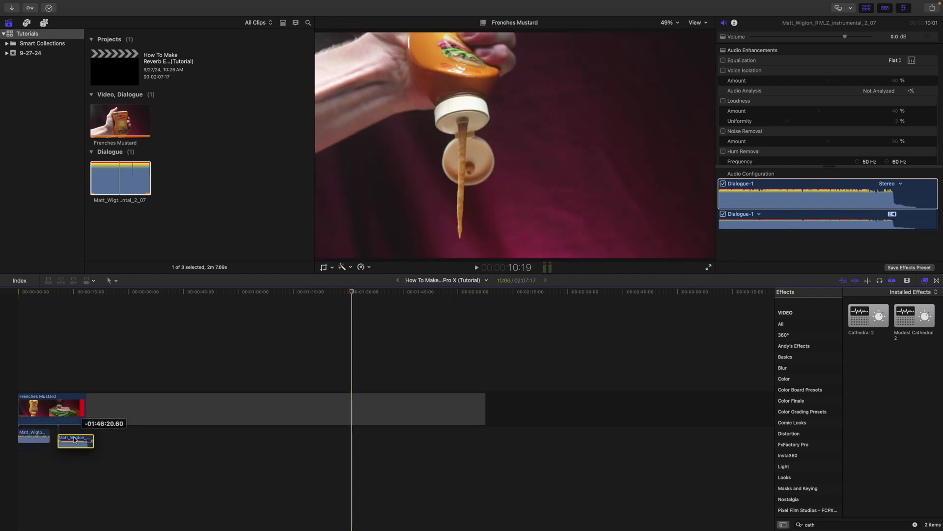
pyautogui.moveTo(27, 444); pyautogui.dragTo(70, 442)
pyautogui.press('super+equal')
pyautogui.press('super+equal')
pyautogui.press('super+equal')
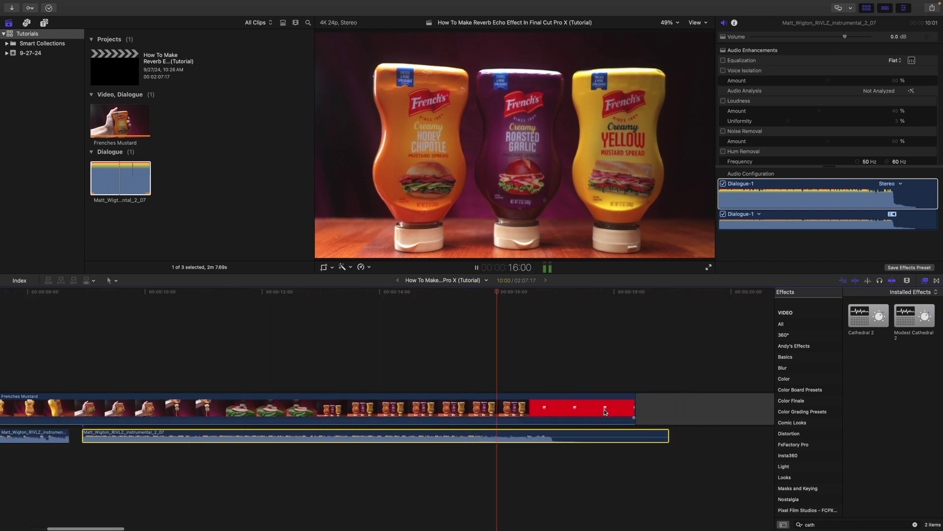
pyautogui.press('space')
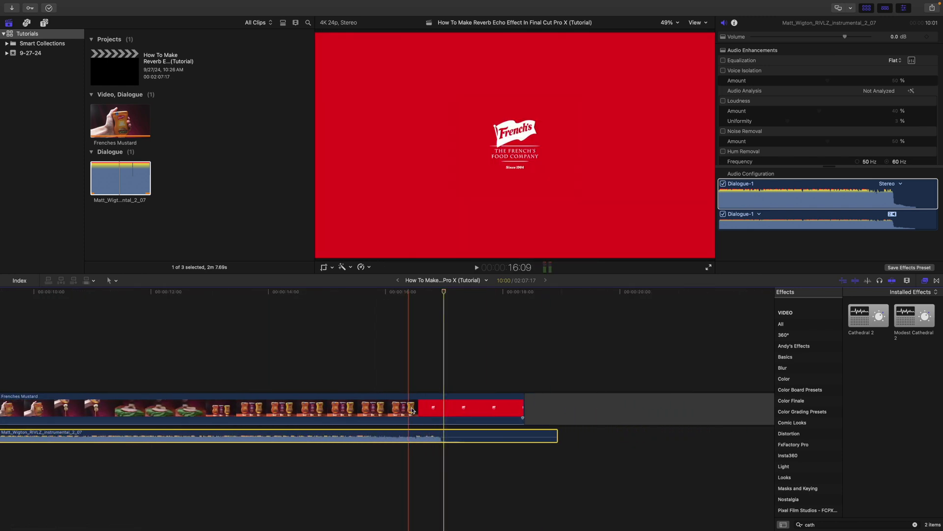
pyautogui.hscroll(-5, 389, 421)
pyautogui.click(237, 291)
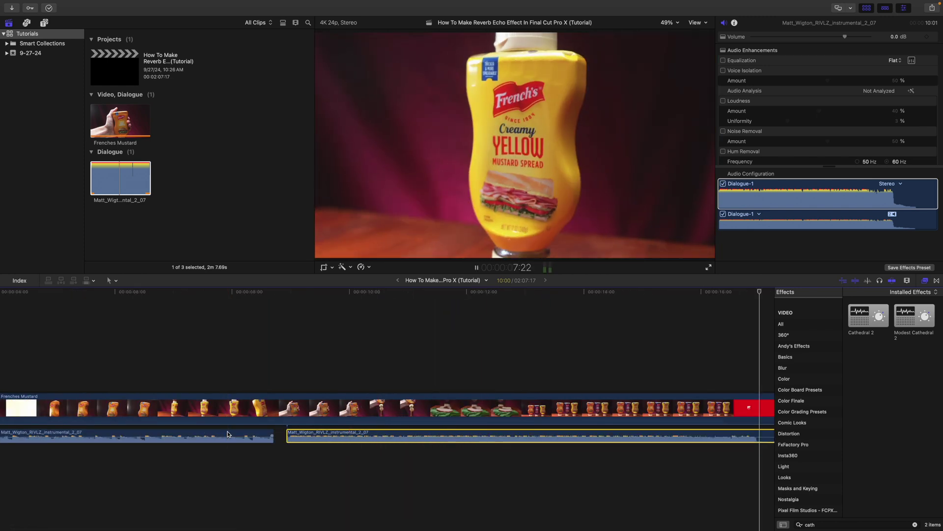
pyautogui.hscroll(-5, 317, 450)
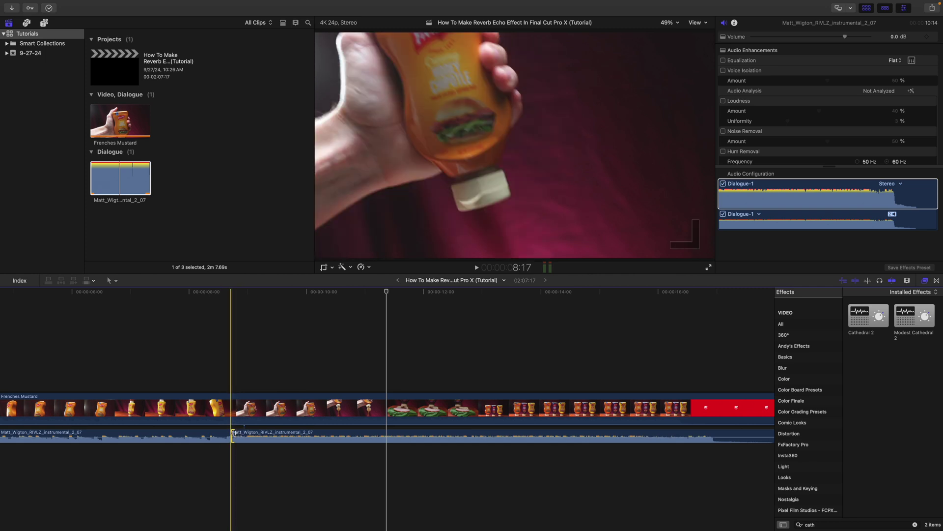
# Step: Fine-tune the ending piece's start so it slightly overlaps the first piece near eight seconds
pyautogui.click(233, 435)
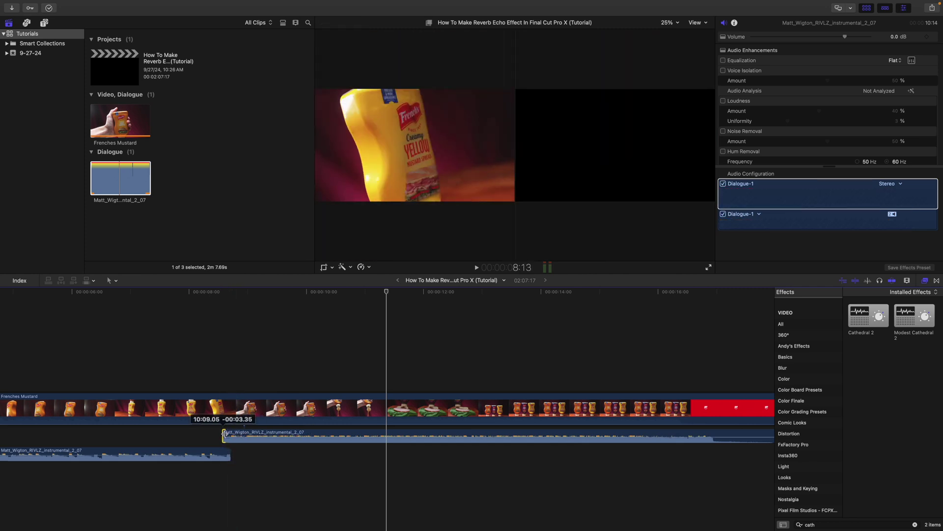
pyautogui.moveTo(233, 435); pyautogui.dragTo(210, 435)
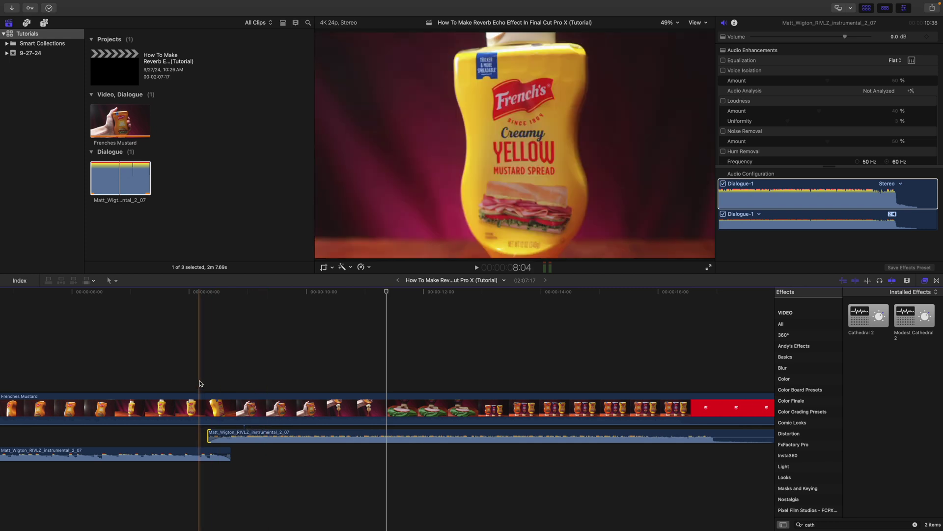
pyautogui.hscroll(-1, 185, 387)
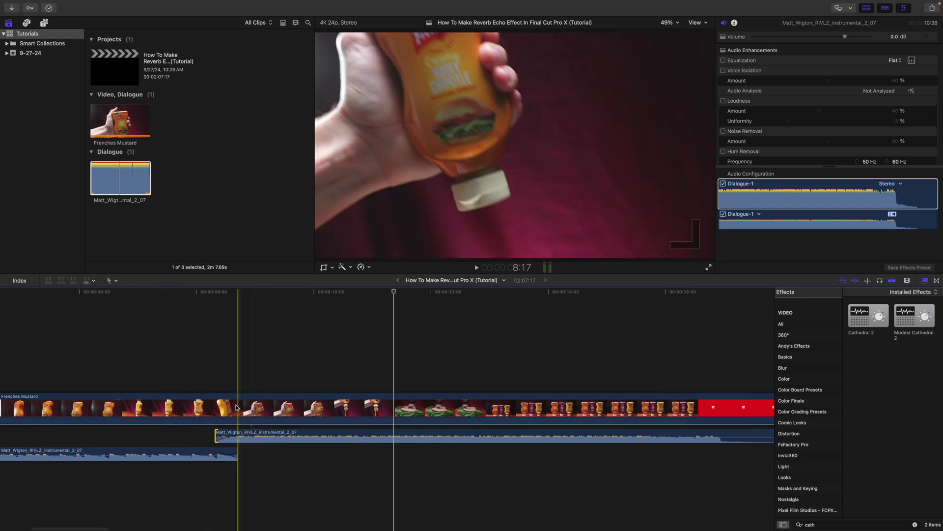
pyautogui.moveTo(217, 435); pyautogui.dragTo(220, 434)
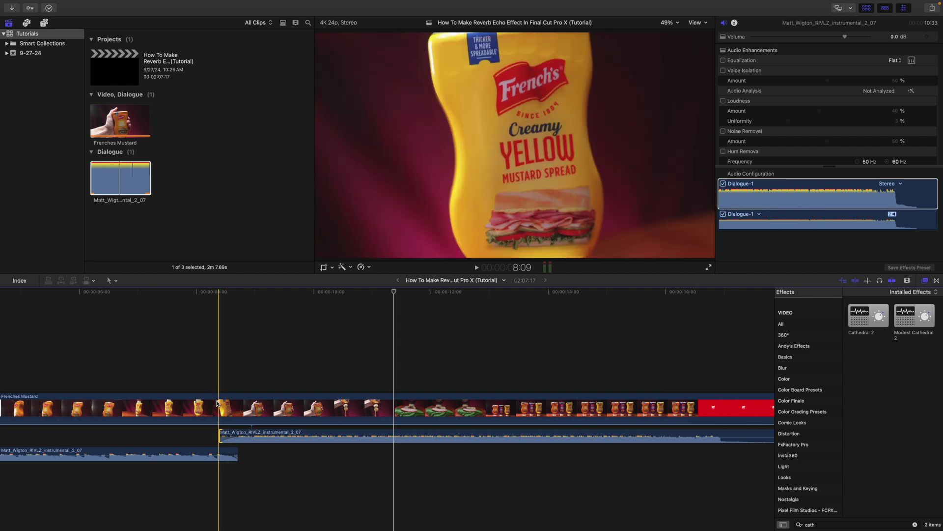
pyautogui.moveTo(219, 434); pyautogui.dragTo(215, 435)
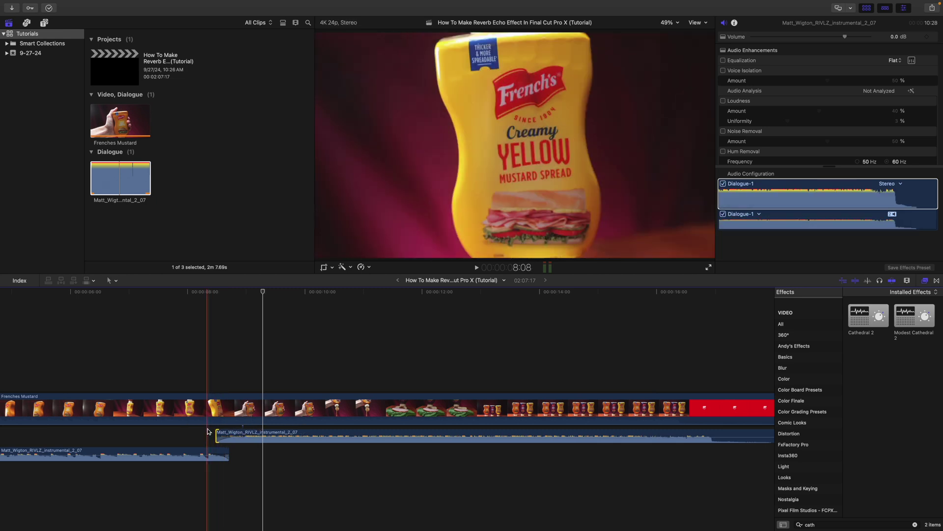
# Step: Trim the first music piece, shift the ending piece earlier near eight seconds, and play the splice
pyautogui.press('super+equal')
pyautogui.press('super+equal')
pyautogui.press('super+equal')
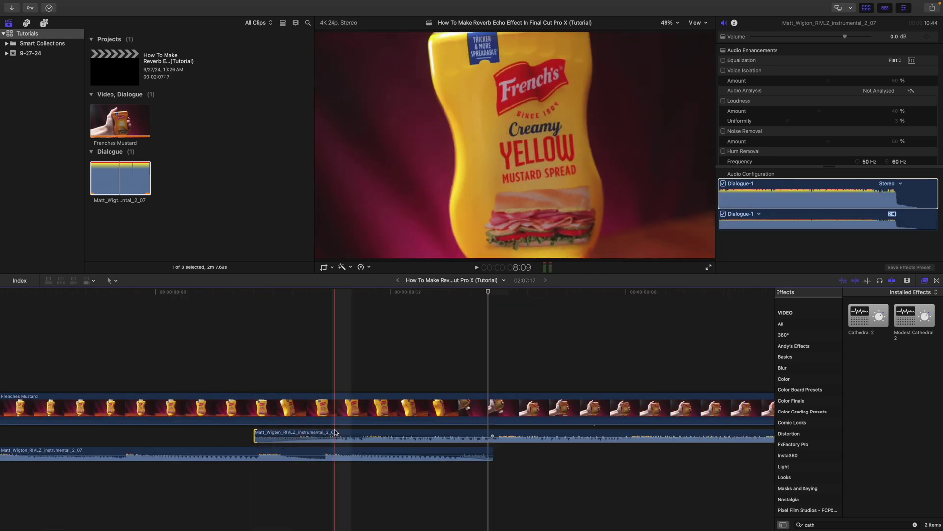
pyautogui.moveTo(327, 433); pyautogui.dragTo(306, 433)
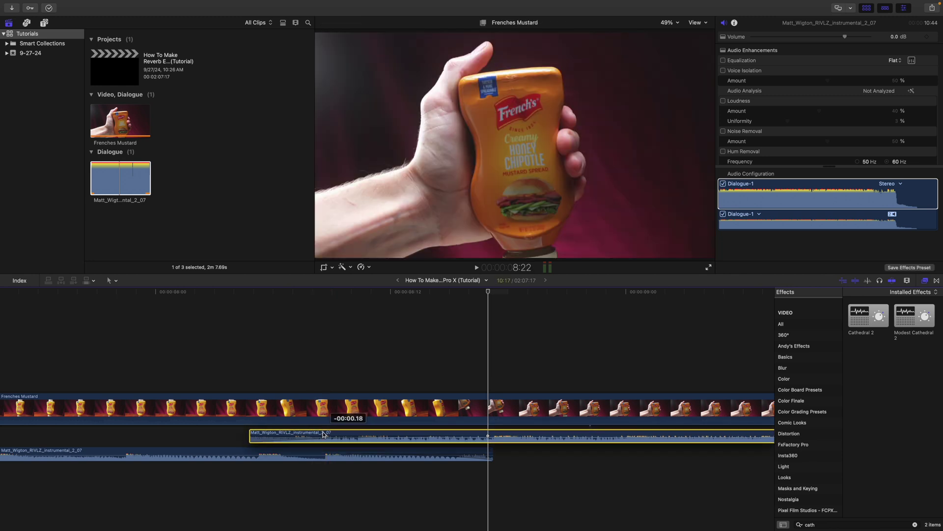
pyautogui.hscroll(5, 369, 427)
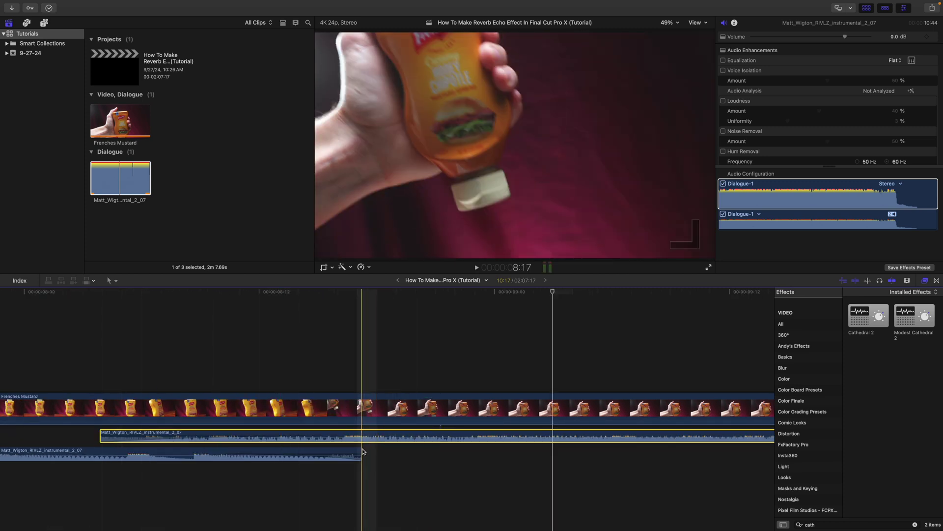
pyautogui.moveTo(362, 451); pyautogui.dragTo(254, 451)
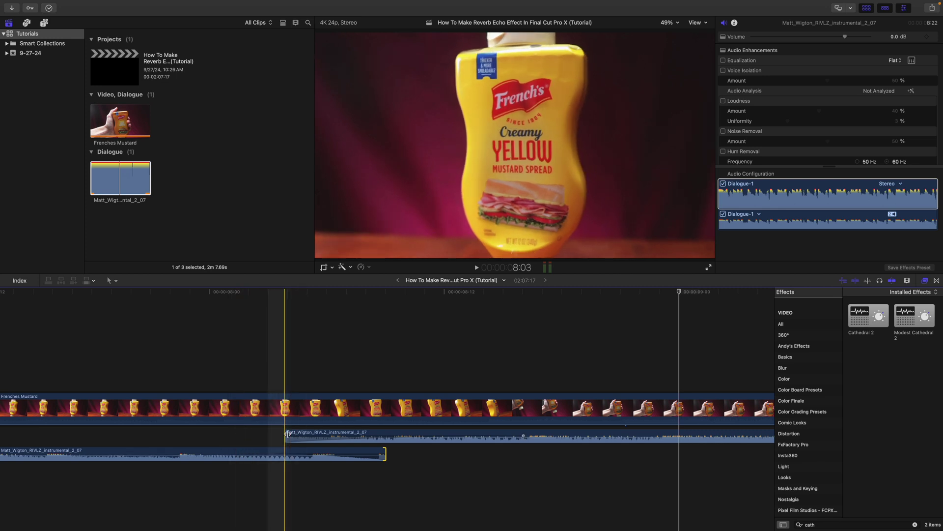
pyautogui.moveTo(288, 434); pyautogui.dragTo(277, 435)
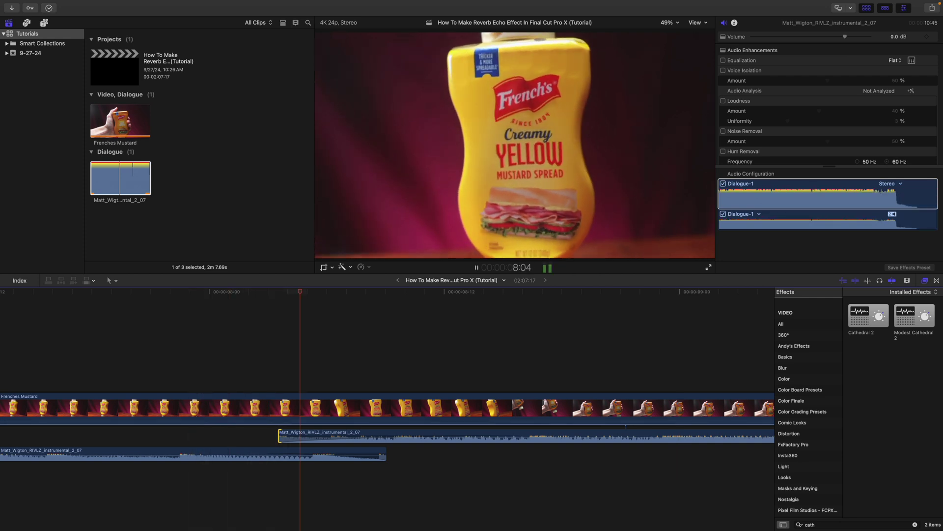
pyautogui.hscroll(3, 420, 438)
pyautogui.click(272, 435)
pyautogui.press('space')
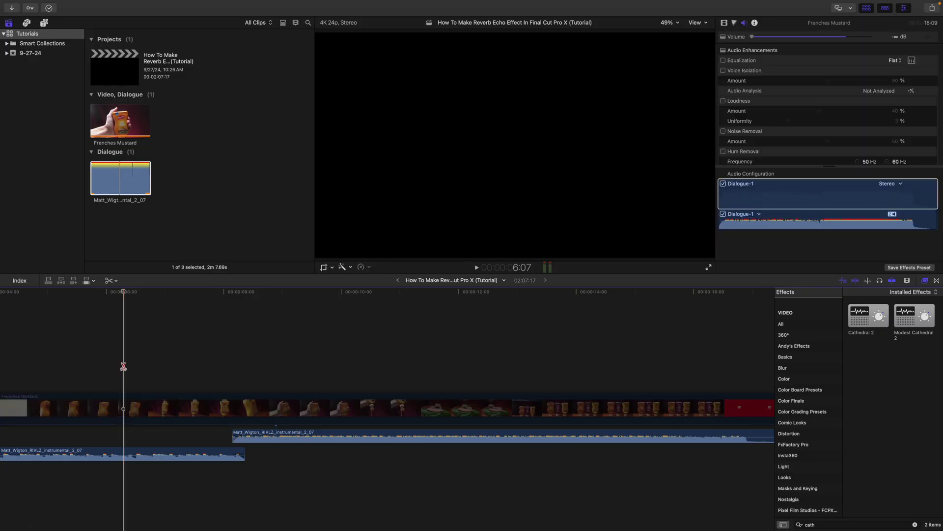
pyautogui.press('v')
pyautogui.press('space')
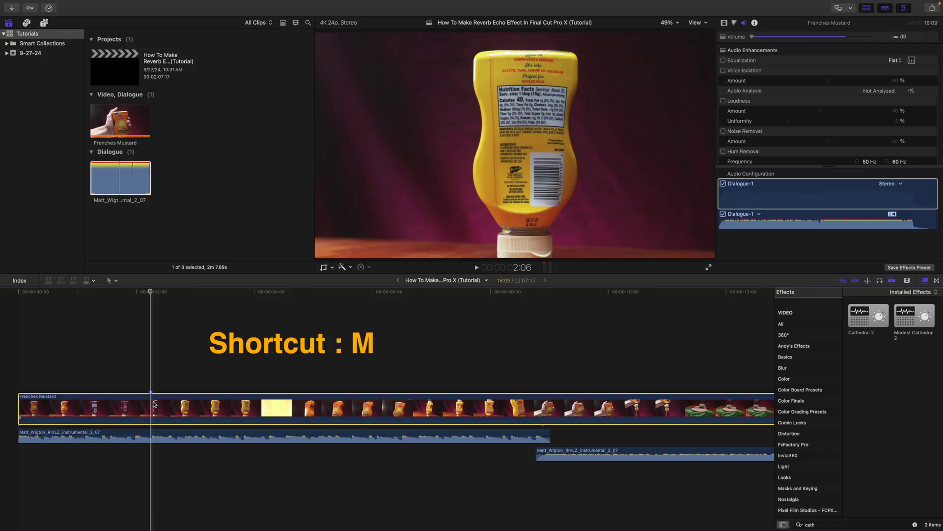
# Step: Play the edit and stop at the bright flash frame, then select the first music clip
pyautogui.press('space')
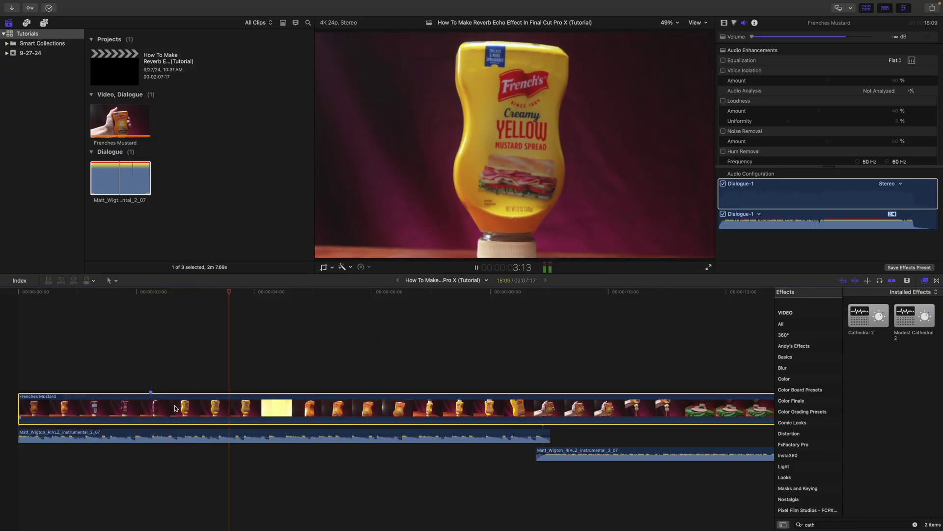
pyautogui.press('space')
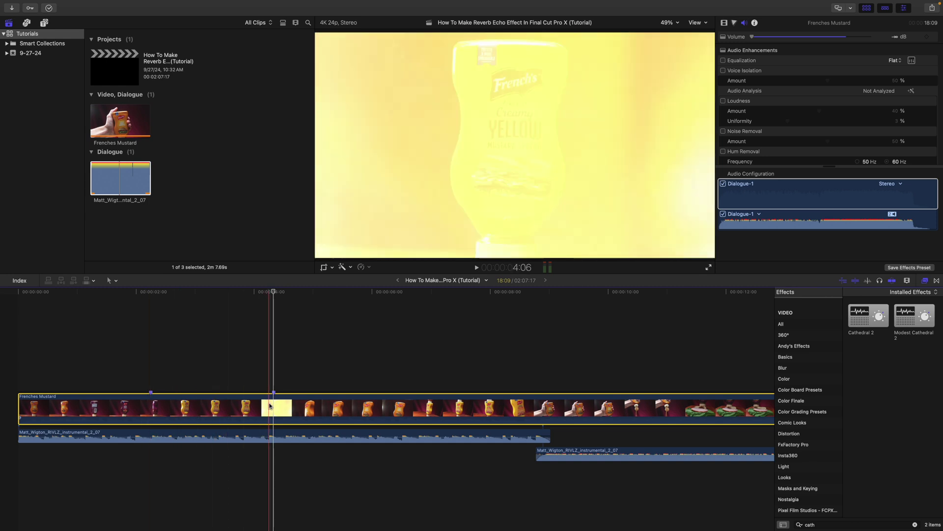
pyautogui.click(151, 433)
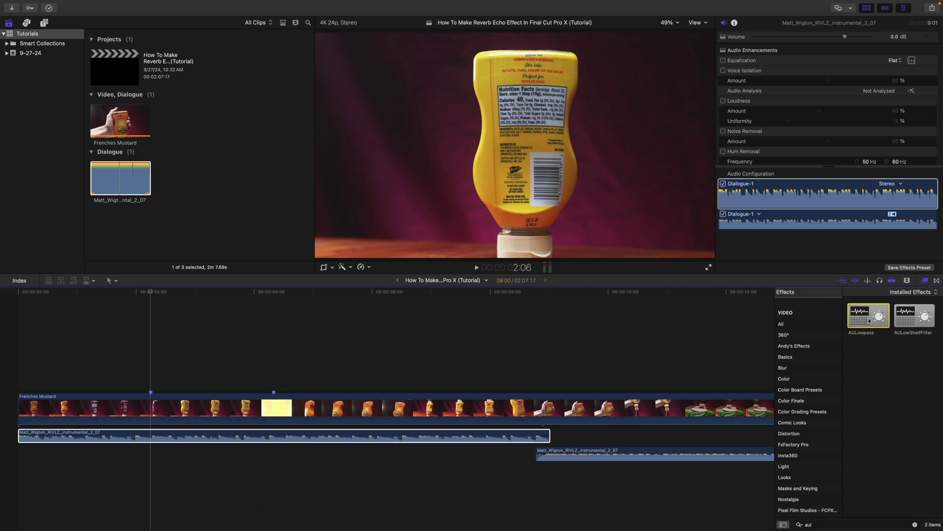
# Step: Drop AULowpass onto the first music clip and move the playhead to audition it
pyautogui.moveTo(868, 318); pyautogui.dragTo(221, 435)
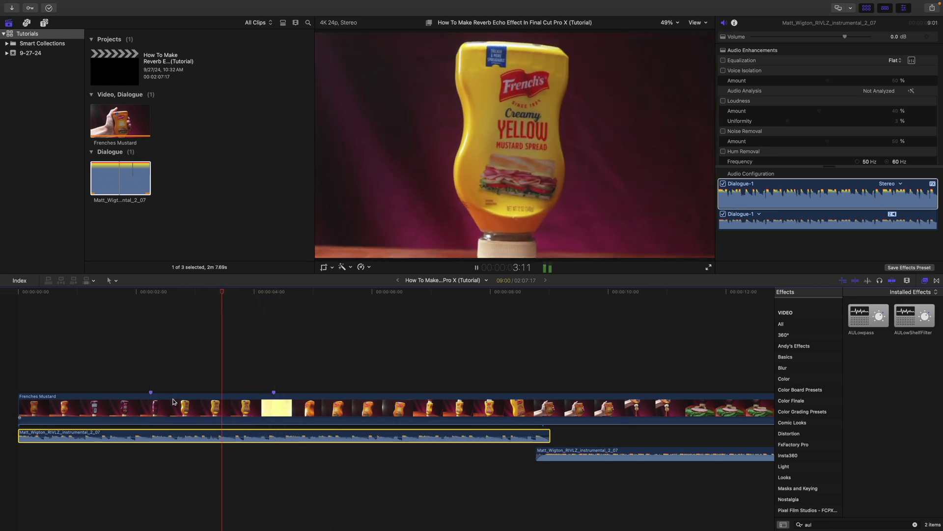
pyautogui.click(224, 291)
pyautogui.scroll(-3, 859, 139)
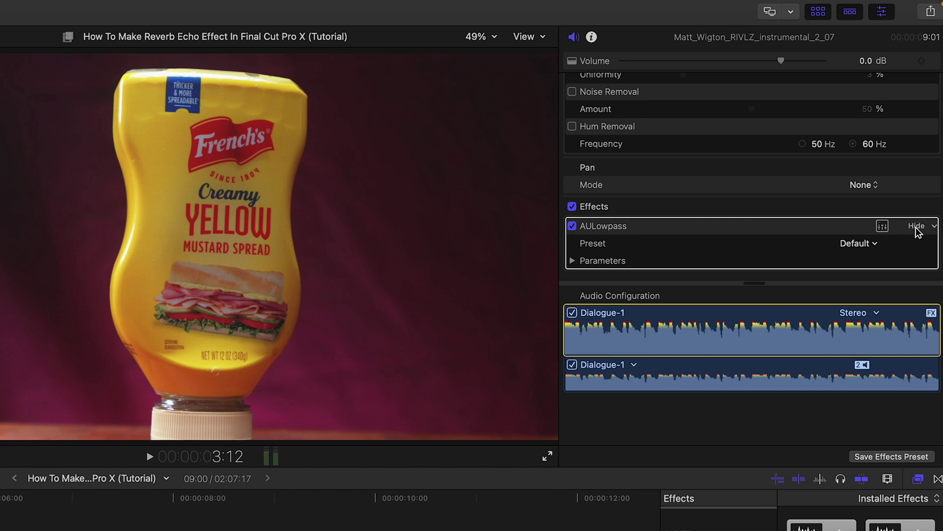
# Step: Expand the AULowpass parameters and sweep Cutoff Frequency low, then back up to about 21,830
pyautogui.click(571, 261)
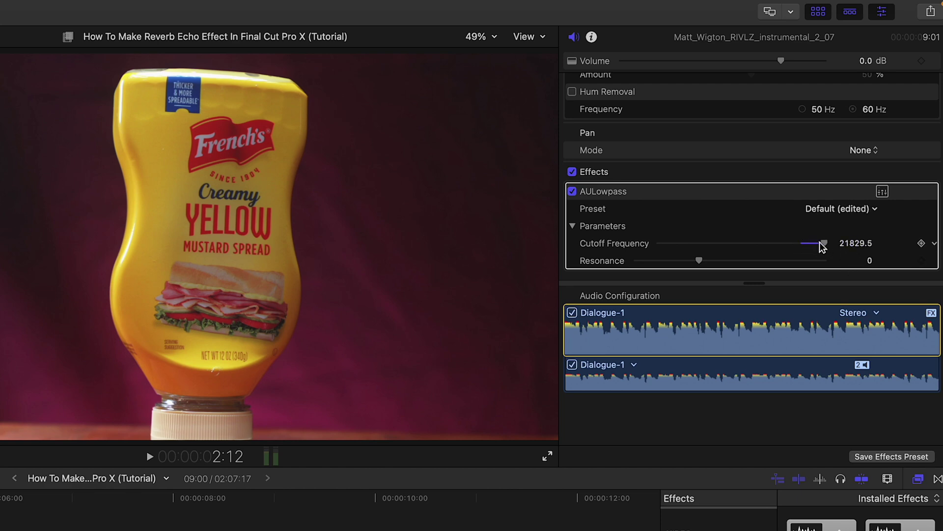
pyautogui.moveTo(822, 246)
pyautogui.mouseDown()
pyautogui.moveTo(733, 248)
pyautogui.moveTo(848, 250)
pyautogui.mouseUp()
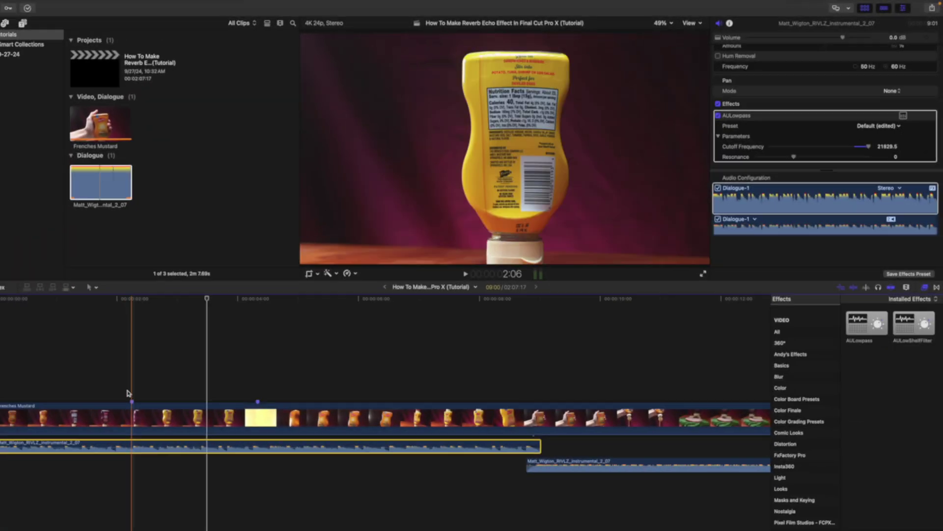
# Step: At the first marker, select the music clip and enter a Cutoff Frequency of about 800
pyautogui.click(138, 385)
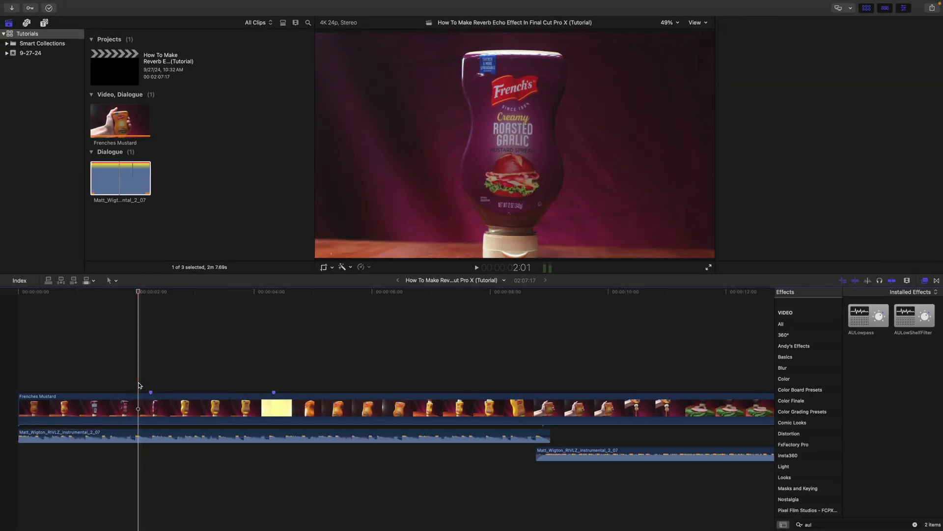
pyautogui.scroll(2, 141, 386)
pyautogui.scroll(2, 147, 388)
pyautogui.scroll(2, 158, 391)
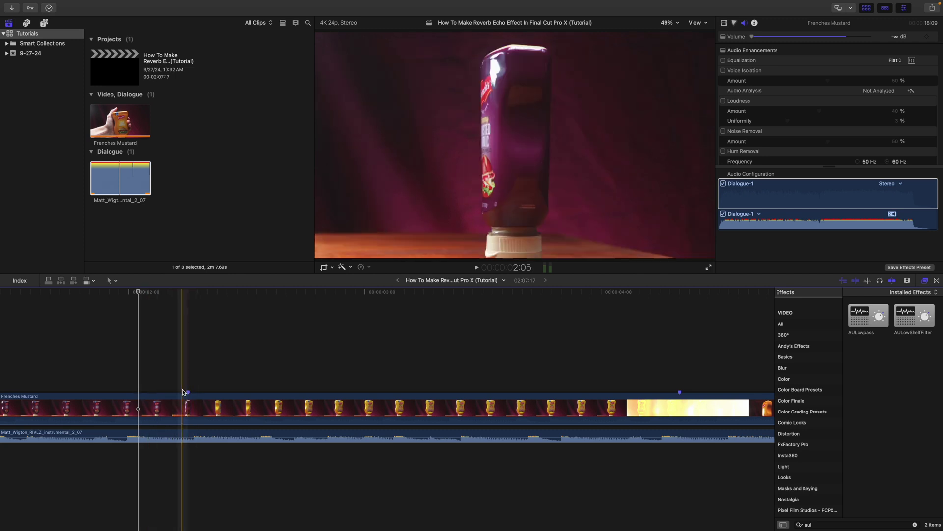
pyautogui.click(136, 422)
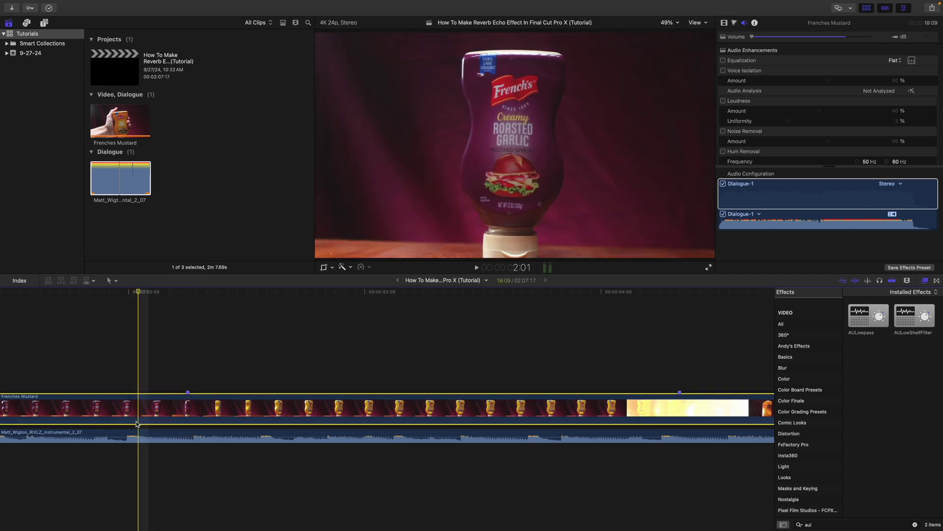
pyautogui.click(137, 436)
pyautogui.scroll(-3, 820, 140)
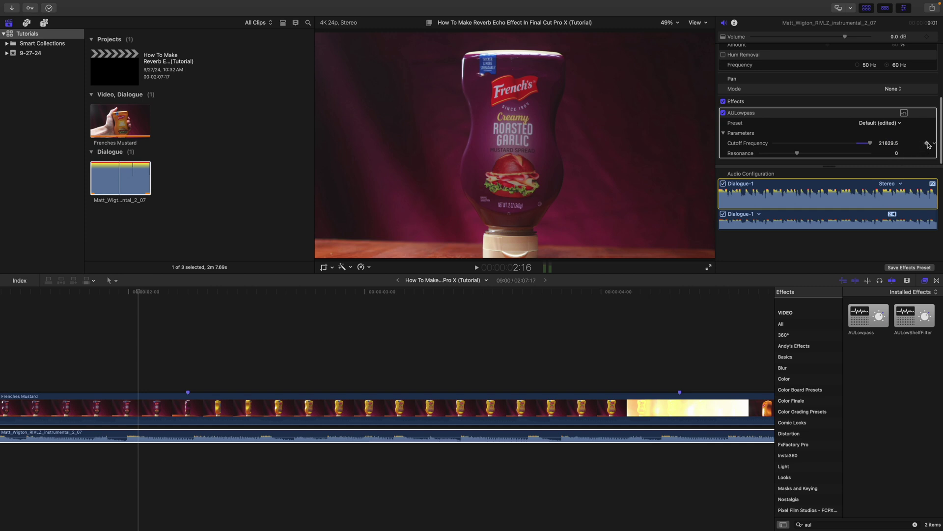
pyautogui.click(186, 379)
pyautogui.click(186, 435)
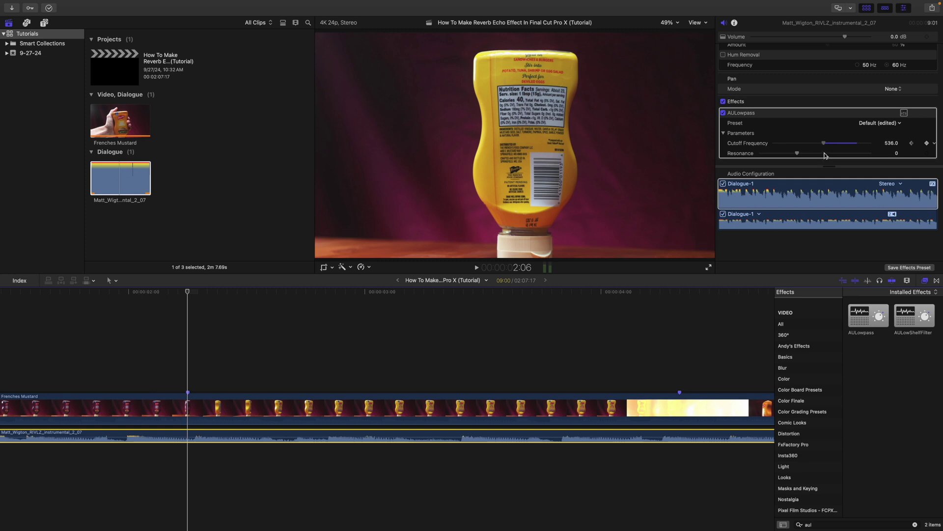
pyautogui.click(892, 144)
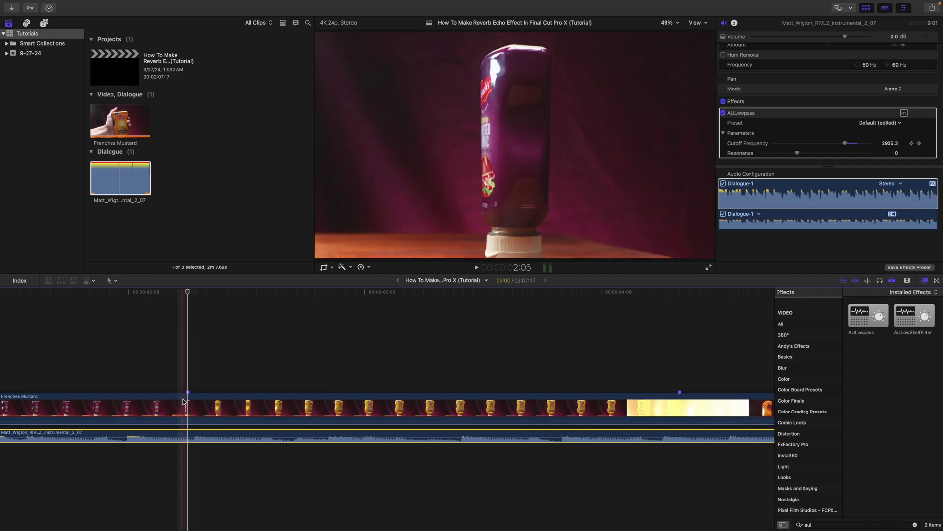
pyautogui.hscroll(-3, 318, 436)
# Step: Show the music clip's audio animation lane and lower Cutoff Frequency to add a keyframe
pyautogui.rightClick(318, 436)
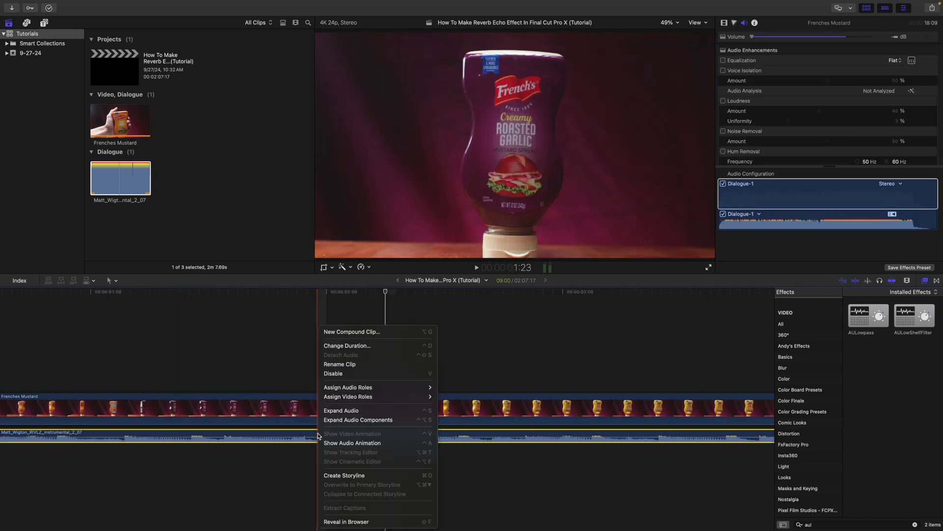
pyautogui.click(343, 445)
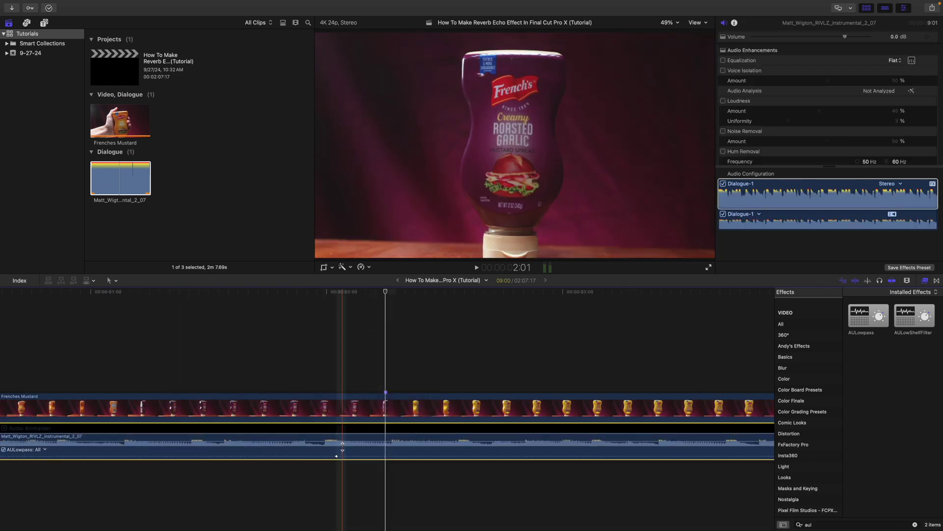
pyautogui.hscroll(3, 338, 471)
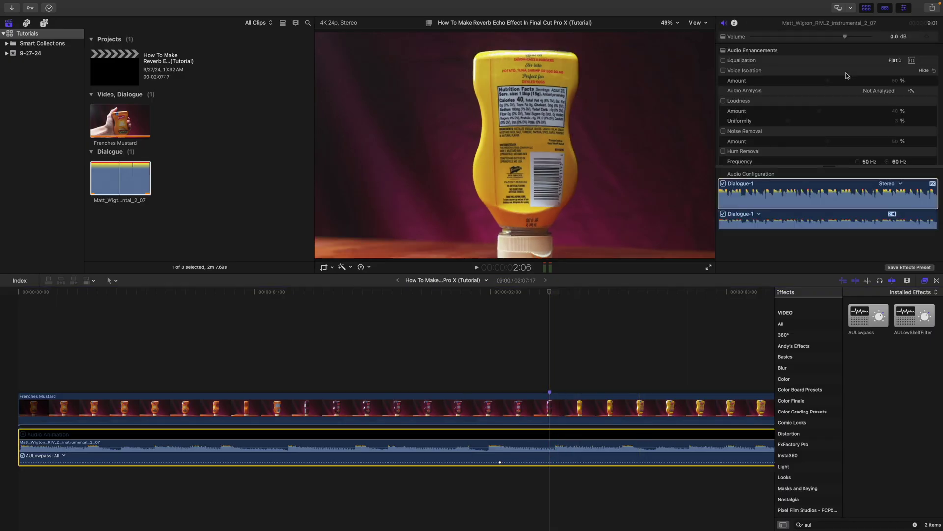
pyautogui.scroll(-3, 850, 130)
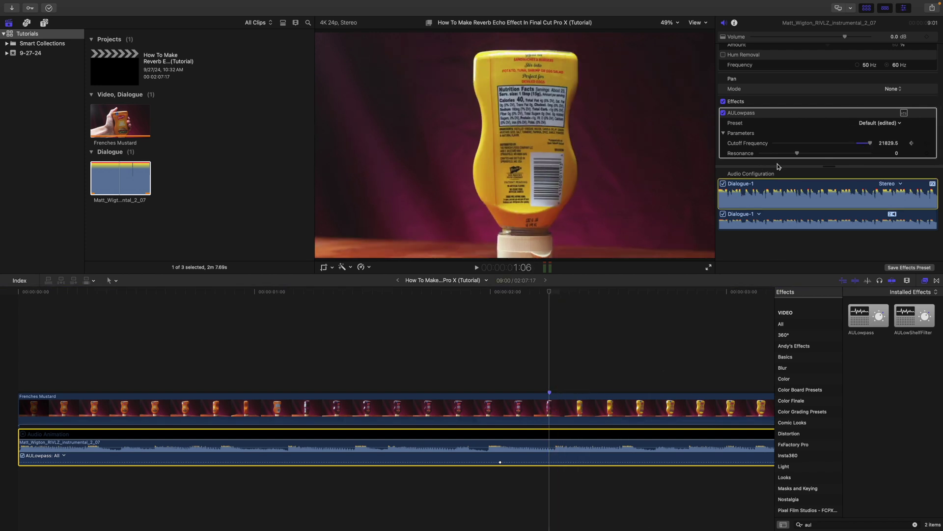
pyautogui.moveTo(851, 142); pyautogui.dragTo(846, 144)
pyautogui.write('600')
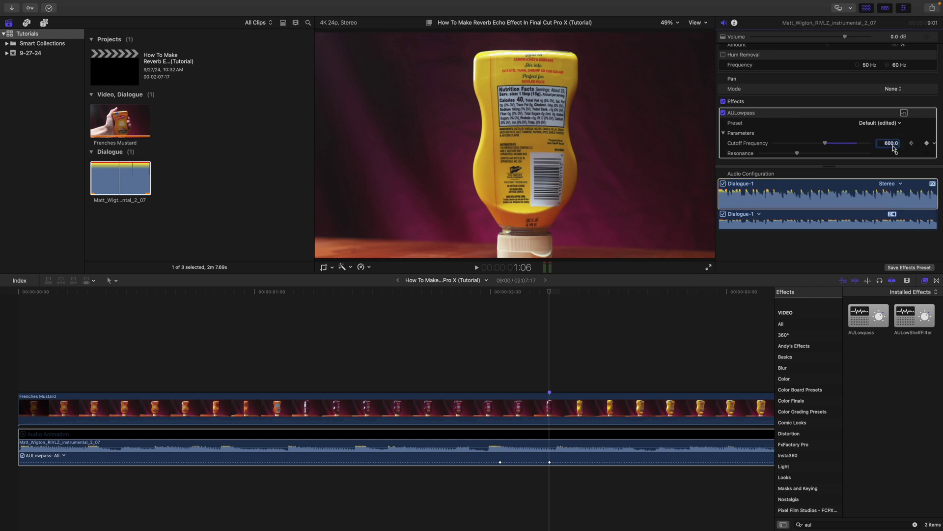
pyautogui.press('Return')
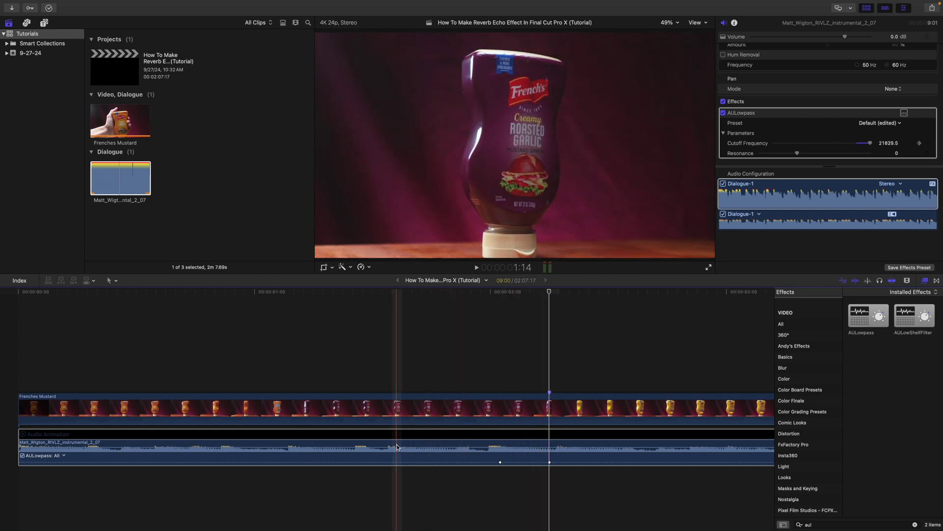
# Step: Play to the flash frame, then select the music clip at the second marker for a 600 cutoff keyframe
pyautogui.press('space')
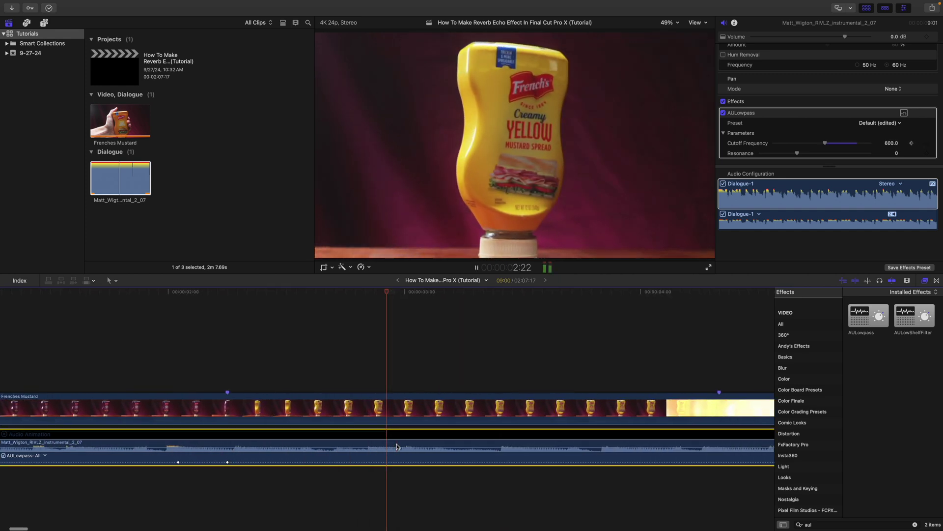
pyautogui.press('space')
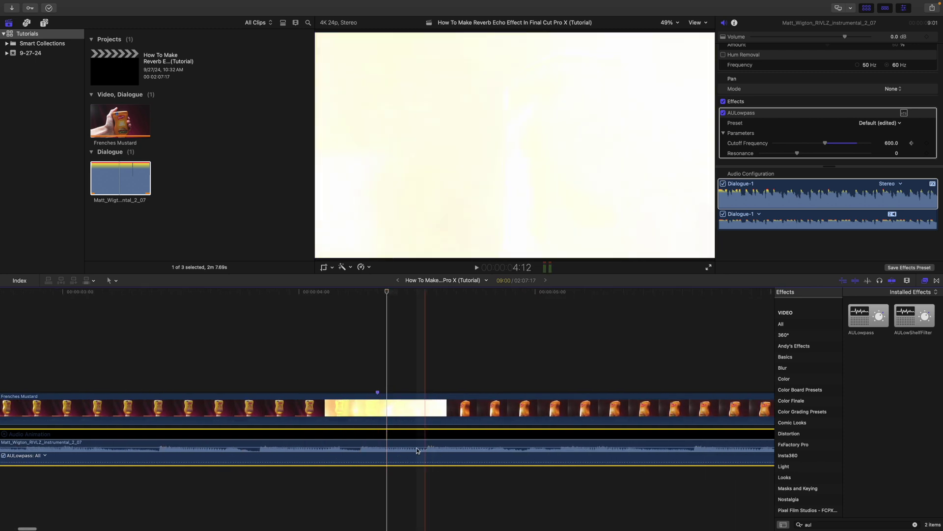
pyautogui.click(354, 407)
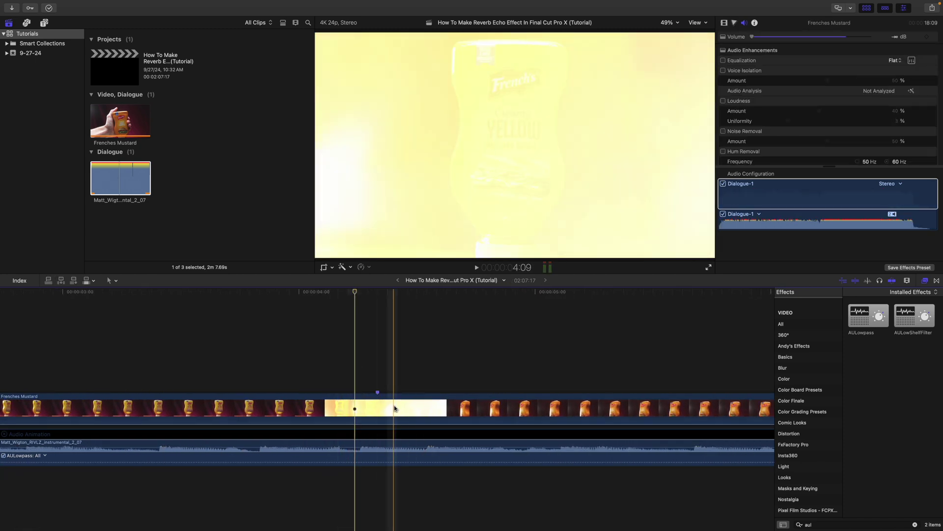
pyautogui.click(380, 398)
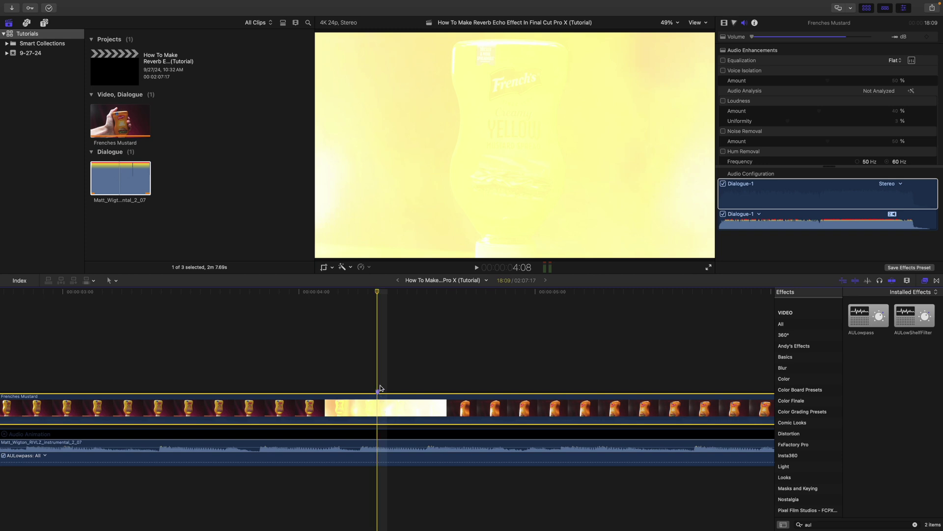
pyautogui.click(374, 442)
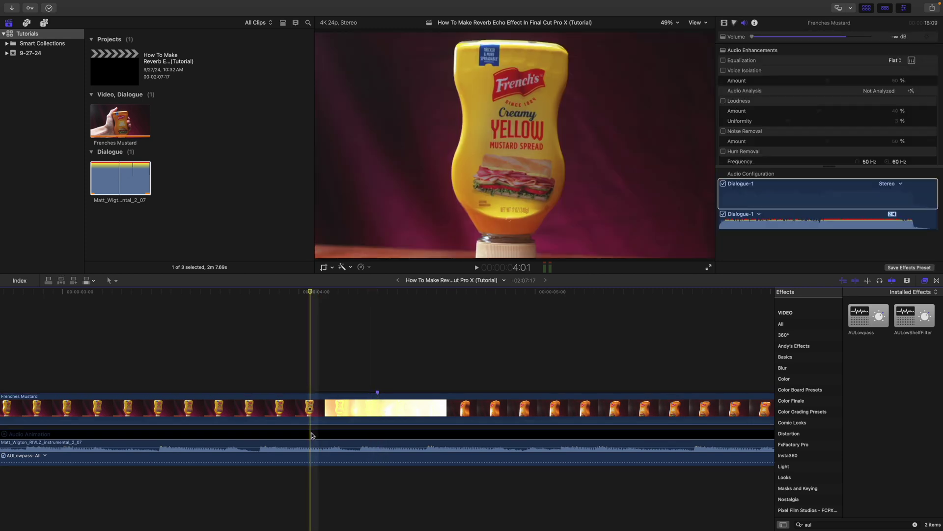
pyautogui.scroll(-5, 819, 139)
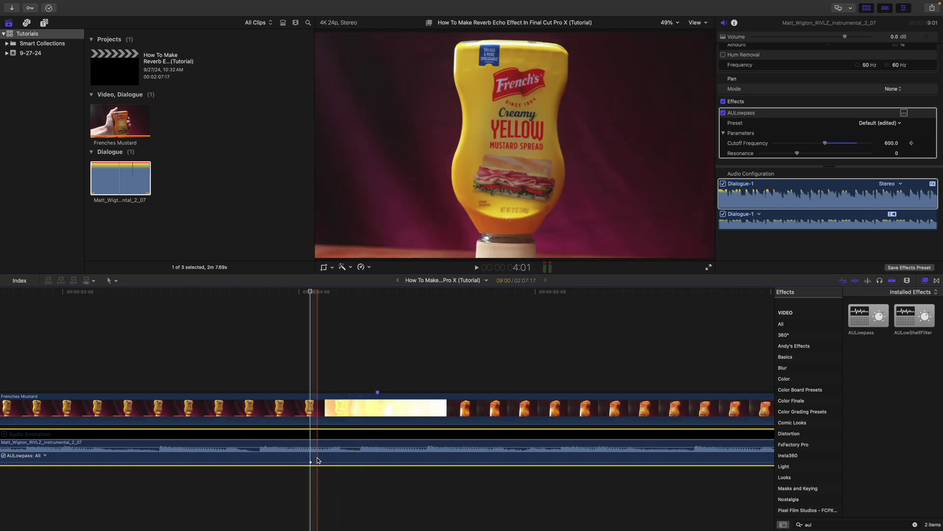
pyautogui.click(377, 434)
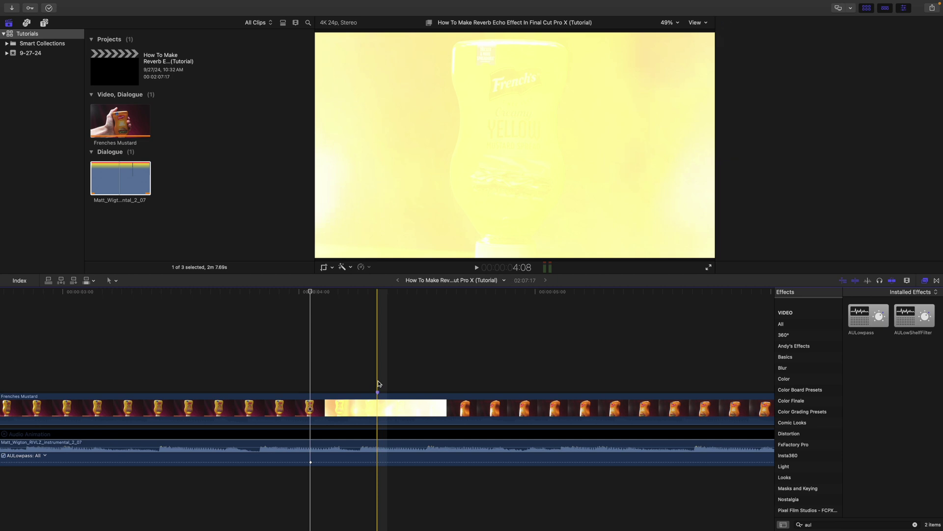
pyautogui.click(377, 444)
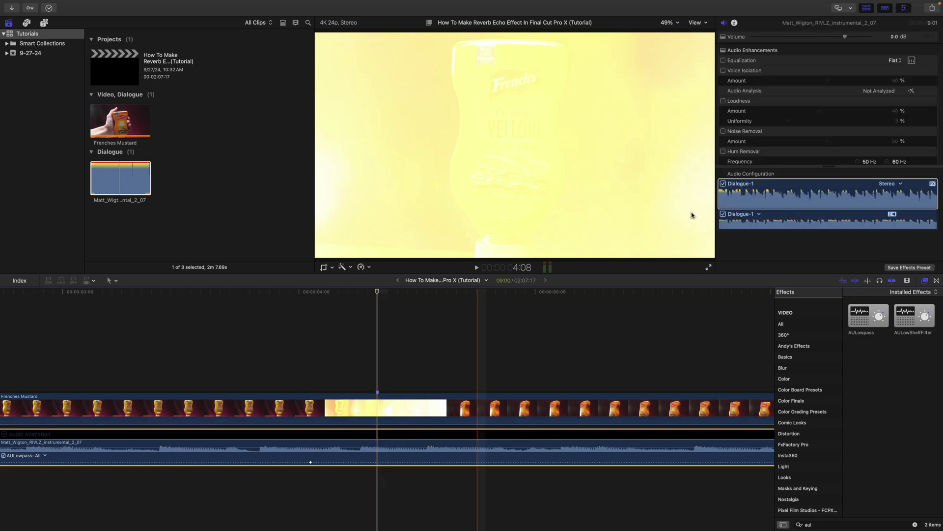
pyautogui.scroll(-3, 789, 152)
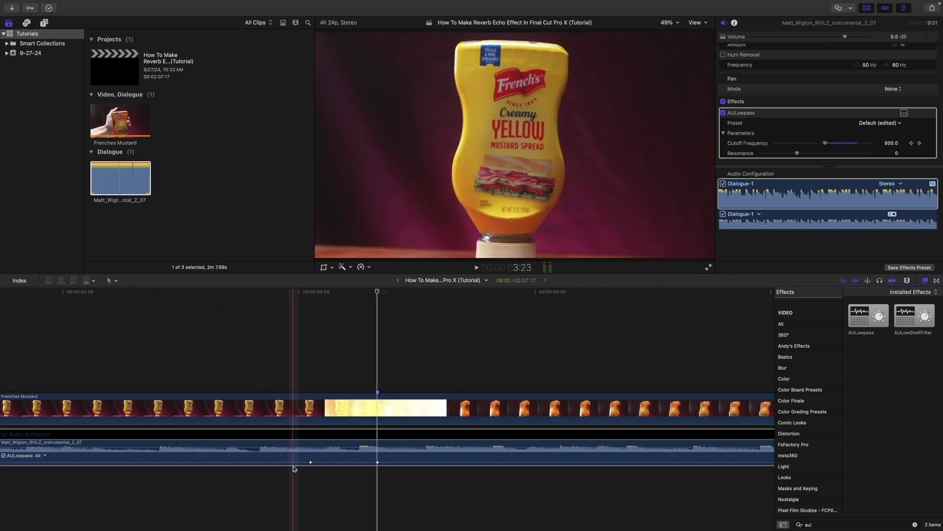
pyautogui.press('super+minus')
pyautogui.press('super+minus')
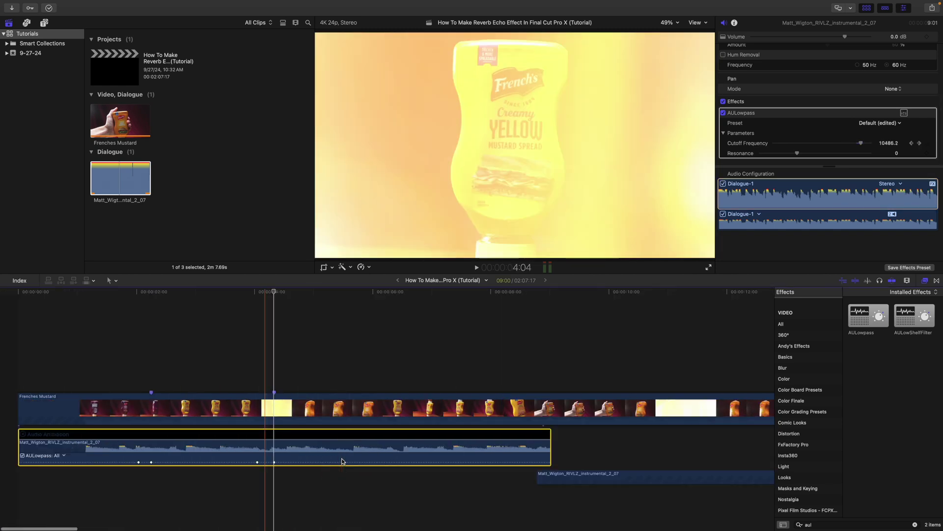